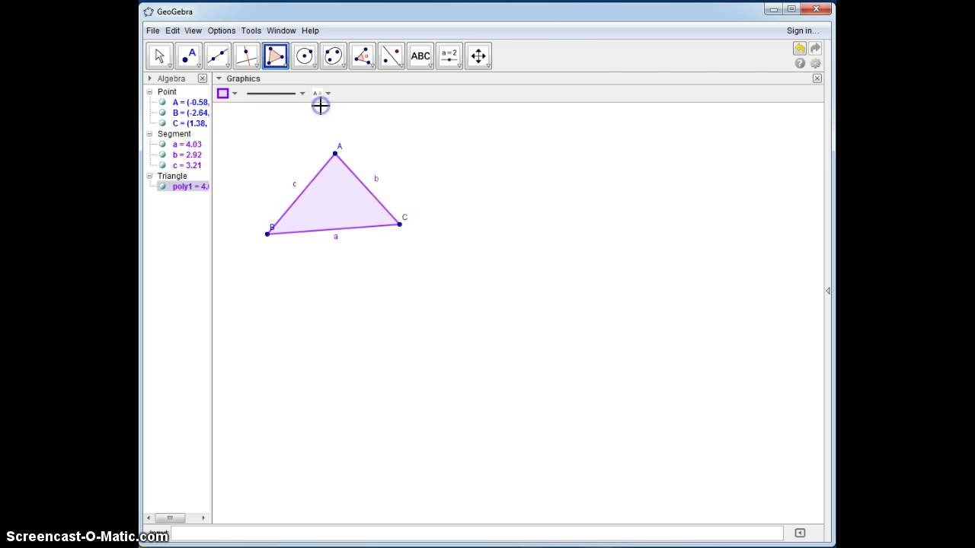
# Step: Add the text "Triangle Sum Theorem" to the right of and above the triangle
pyautogui.click(421, 56)
pyautogui.click(487, 125)
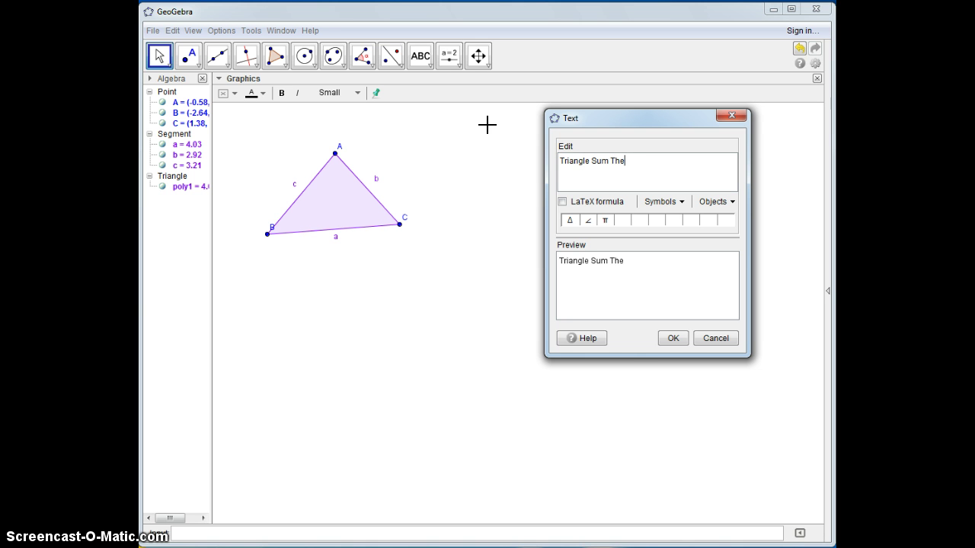
pyautogui.write('Triangle Sum Theorem')
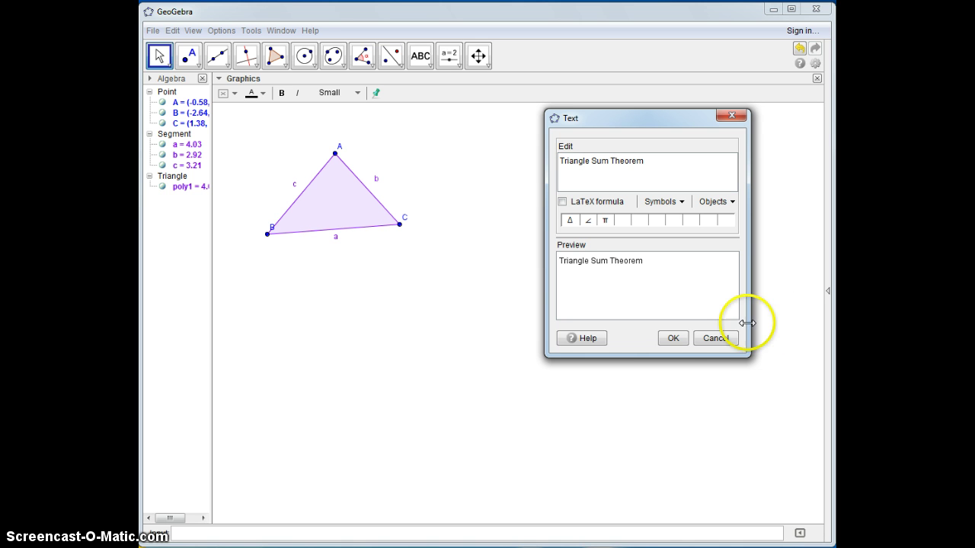
pyautogui.click(674, 338)
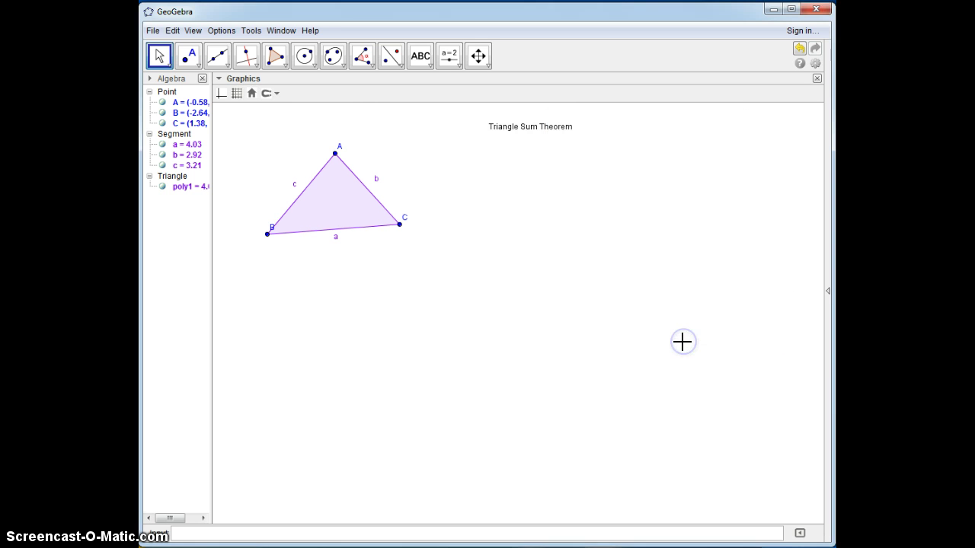
# Step: Measure all three interior angles of triangle ABC and set rounding to 0 decimal places
pyautogui.click(362, 55)
pyautogui.click(333, 198)
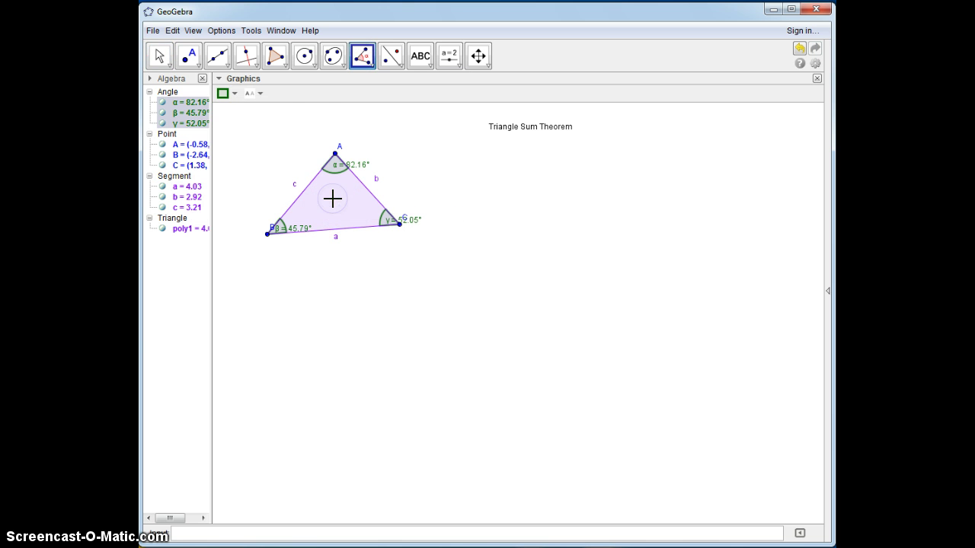
pyautogui.click(222, 31)
pyautogui.moveTo(230, 61)
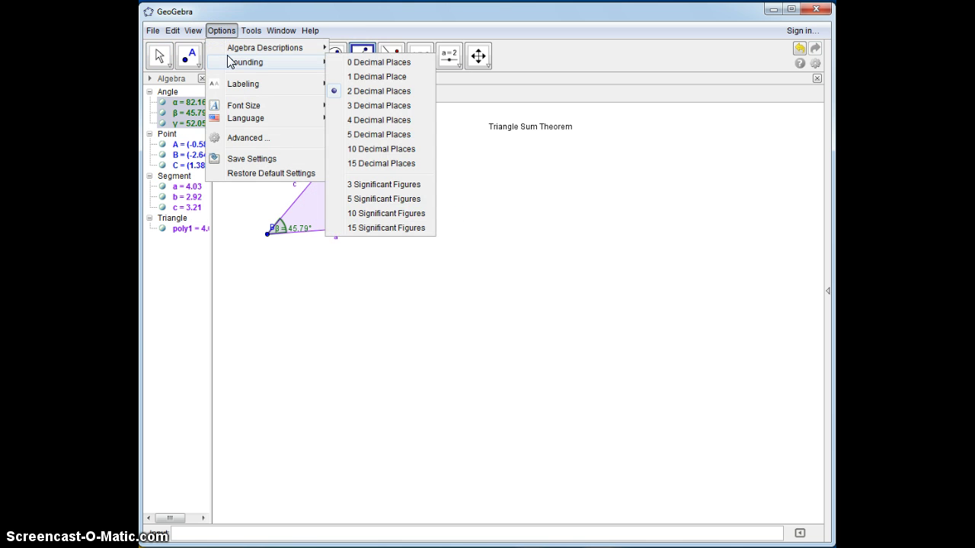
pyautogui.click(355, 62)
pyautogui.click(447, 219)
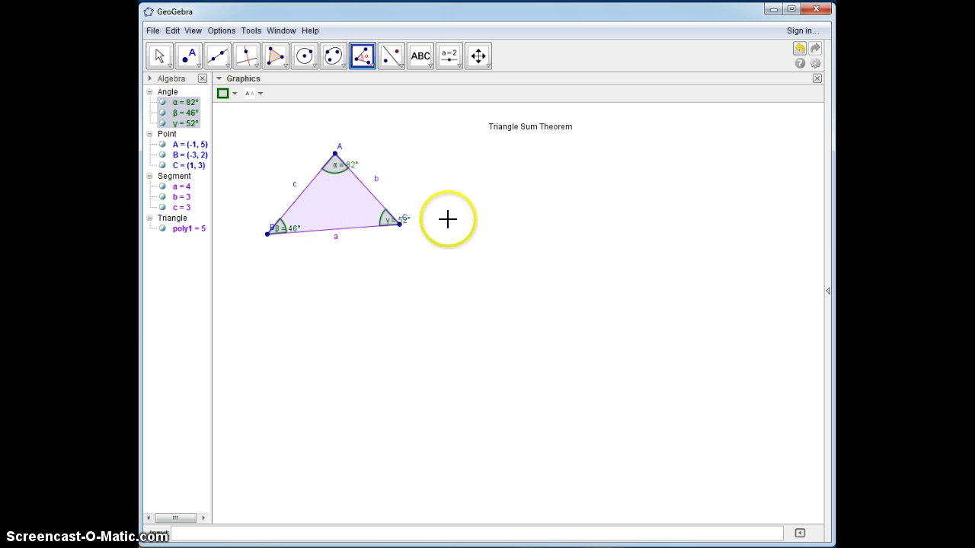
# Step: Add up the three interior angle measures in Calculator and minimize it
pyautogui.hotkey('alt', 'Tab')
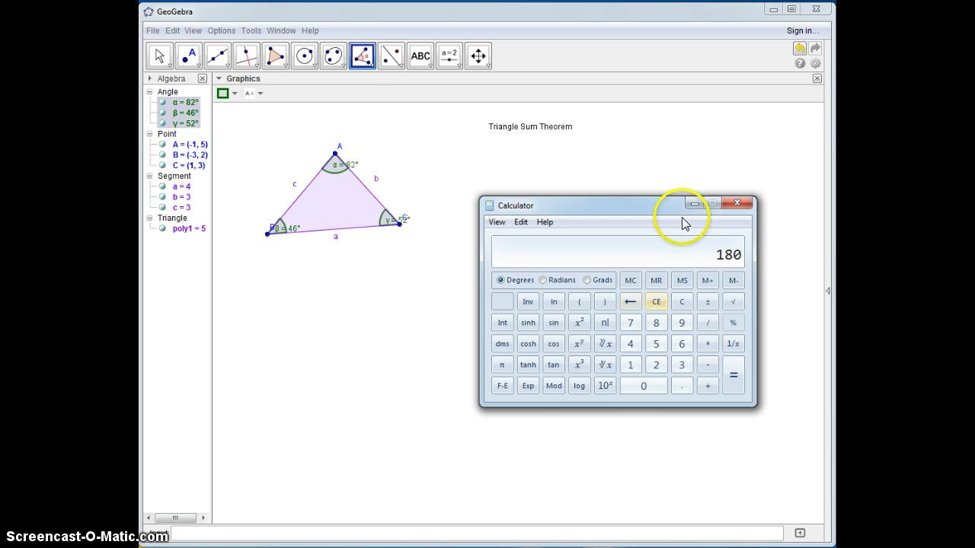
pyautogui.click(694, 203)
# Step: Reshape the triangle by moving vertex A up and left and C slightly inward, and shift the γ label inside the triangle
pyautogui.click(159, 56)
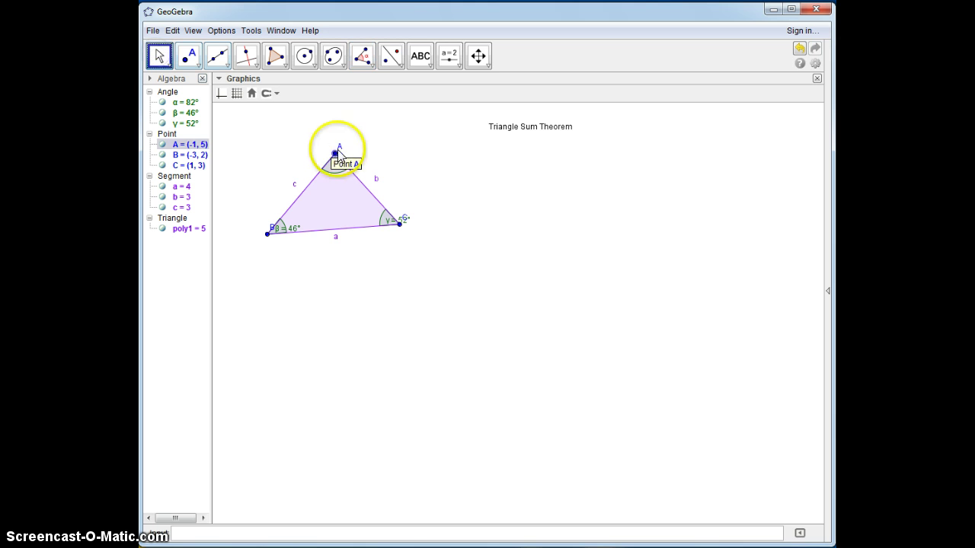
pyautogui.moveTo(336, 153); pyautogui.dragTo(316, 132)
pyautogui.moveTo(399, 222); pyautogui.dragTo(419, 231)
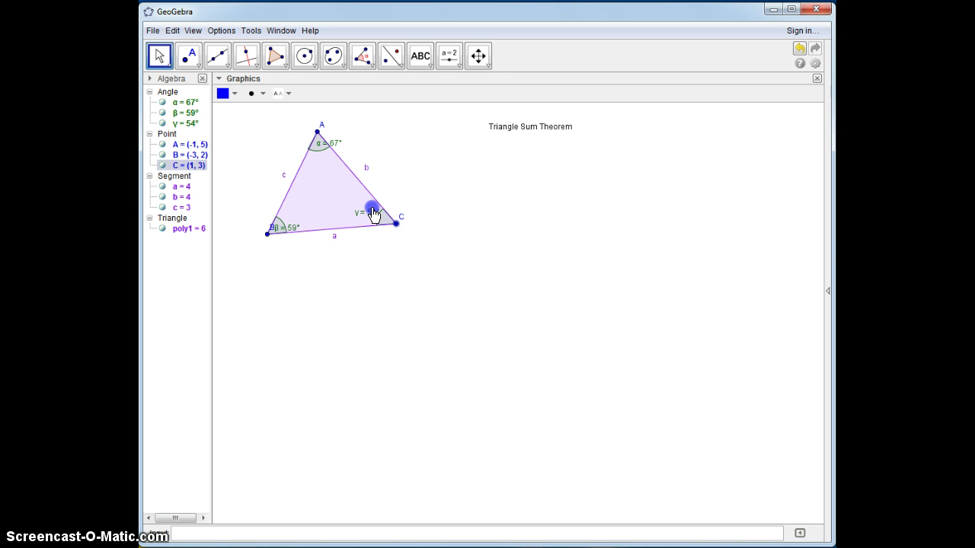
# Step: Hide the angle measures α, β and γ on the triangle
pyautogui.click(162, 102)
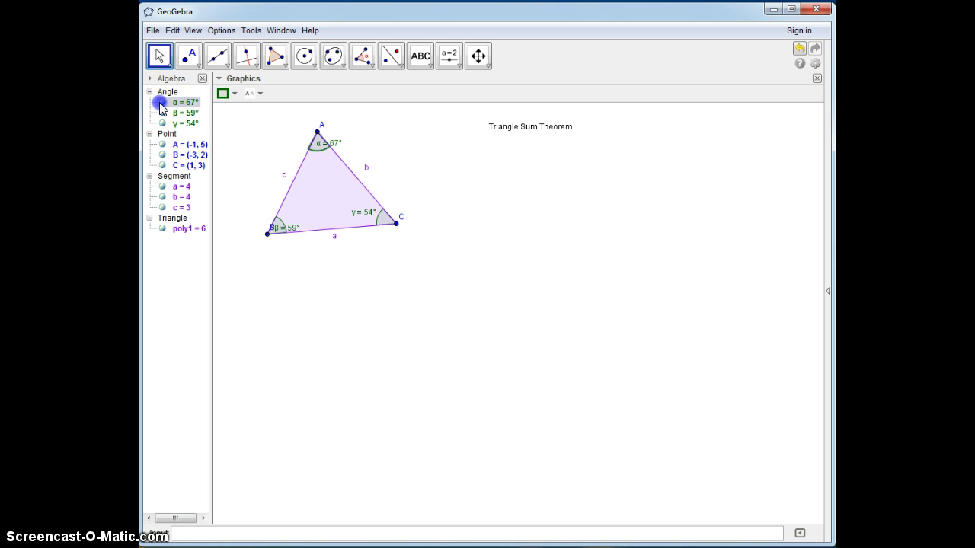
pyautogui.click(161, 113)
pyautogui.click(162, 123)
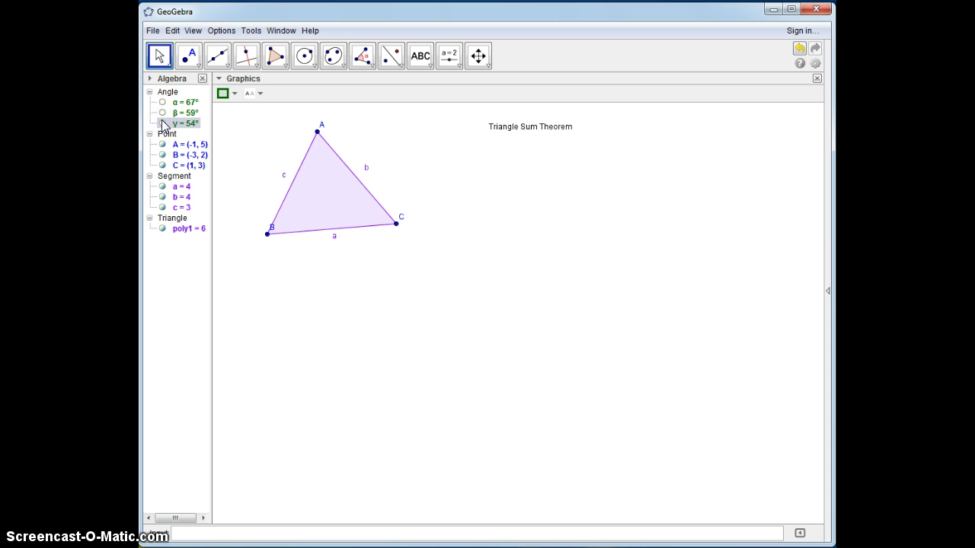
# Step: Draw a T-chart below the triangle with a horizontal segment about 13 units long and a vertical one about 7 units long crossing its middle
pyautogui.click(217, 55)
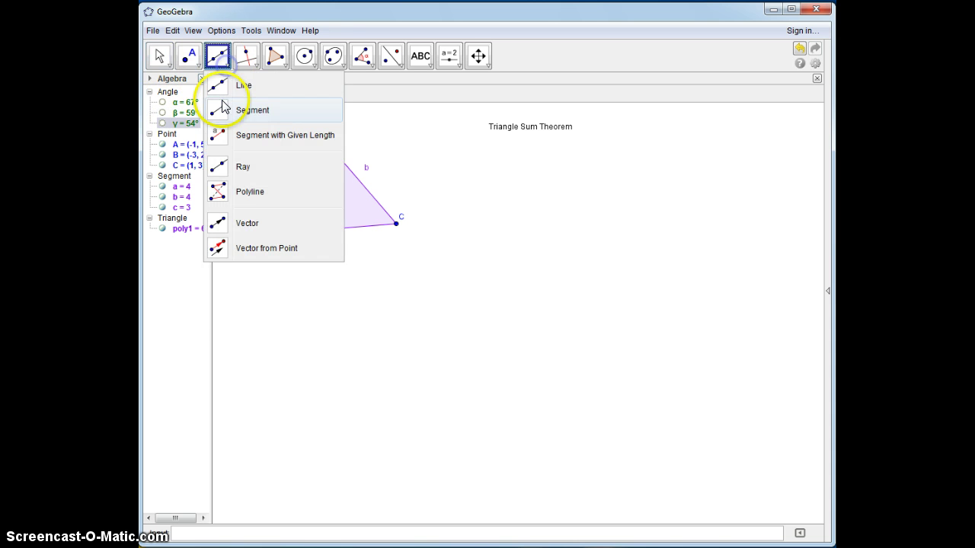
pyautogui.click(221, 106)
pyautogui.click(243, 283)
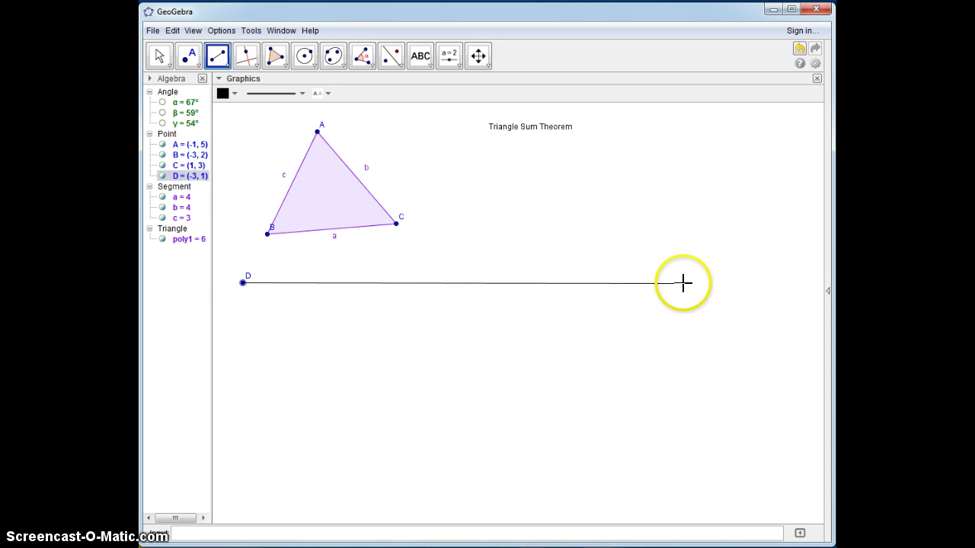
pyautogui.click(684, 283)
pyautogui.click(462, 265)
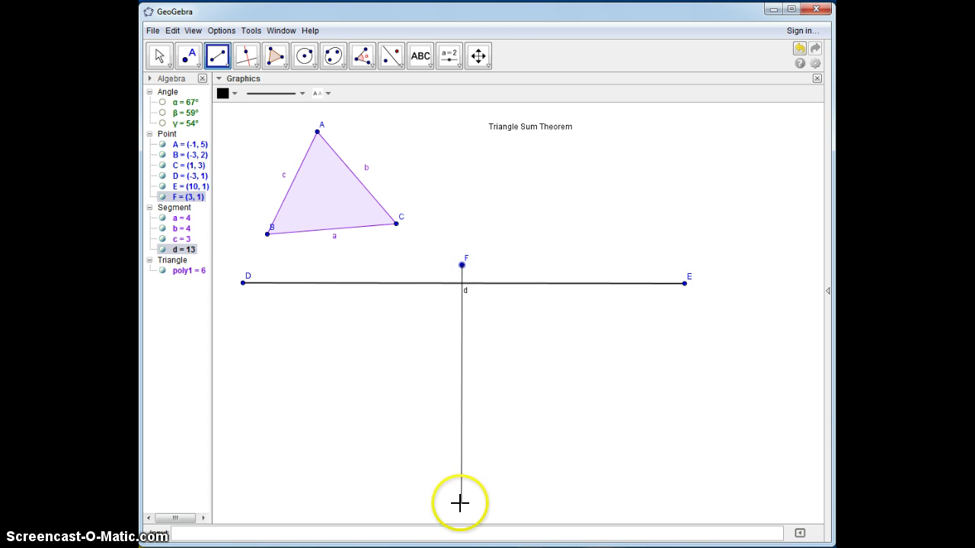
pyautogui.click(461, 502)
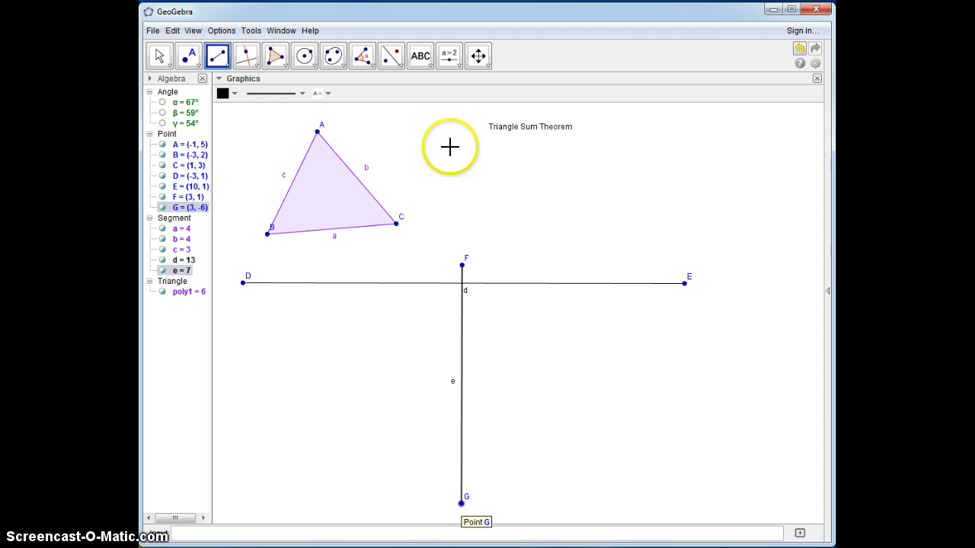
# Step: Add the headings "Statements" and "Reasons" above the left and right columns of the T-chart
pyautogui.click(421, 55)
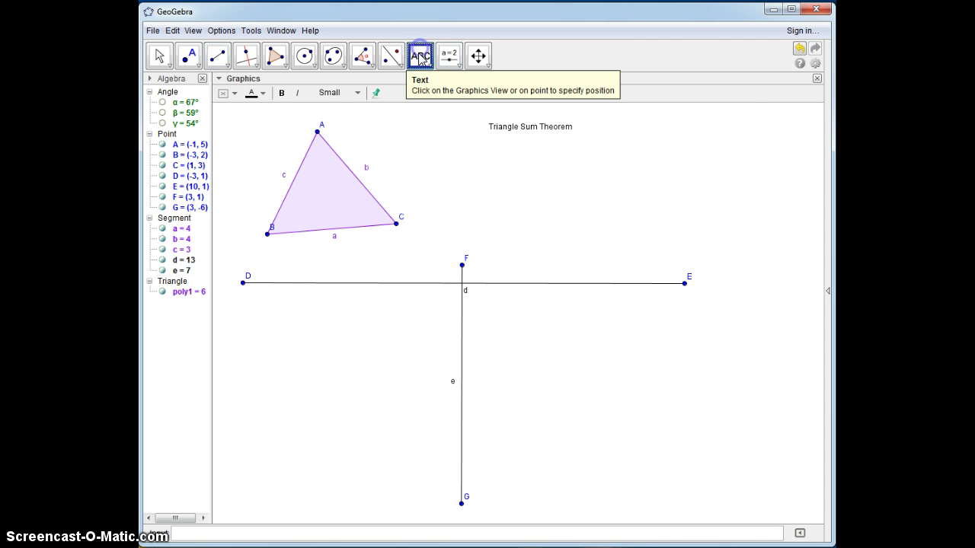
pyautogui.click(280, 266)
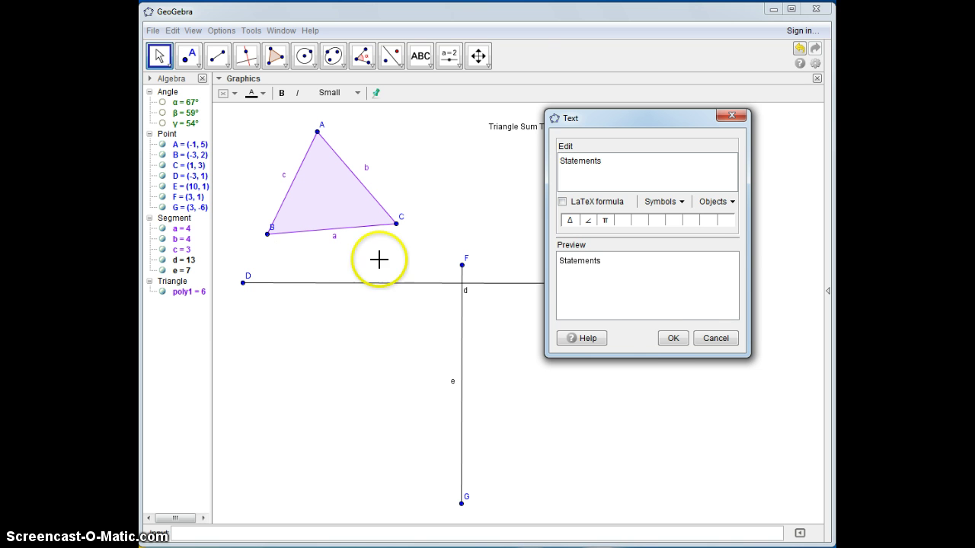
pyautogui.click(670, 338)
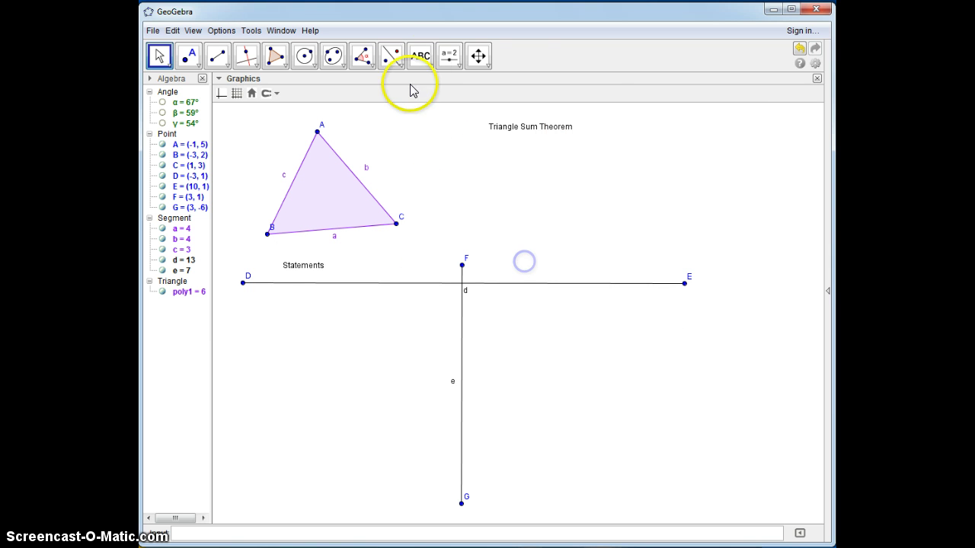
pyautogui.click(420, 56)
pyautogui.click(508, 262)
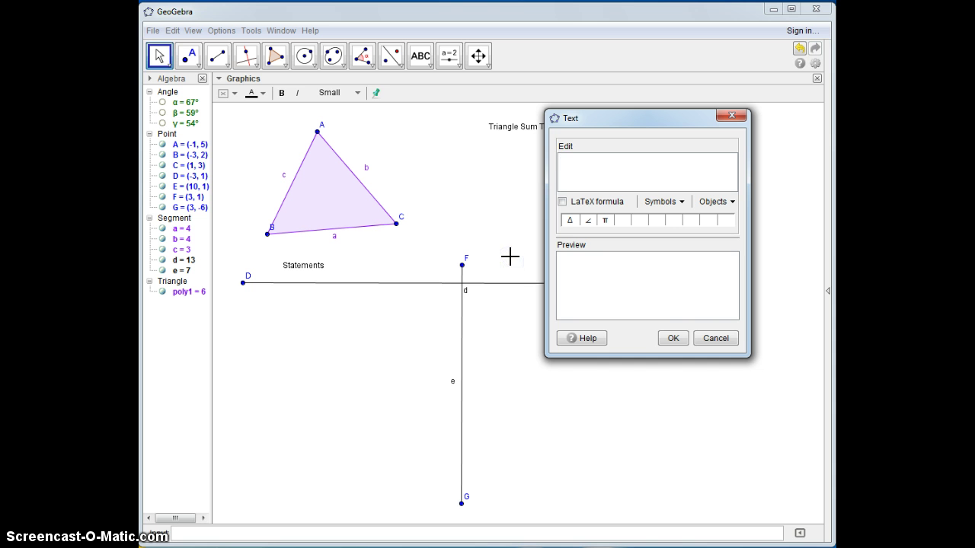
pyautogui.write('Reasons')
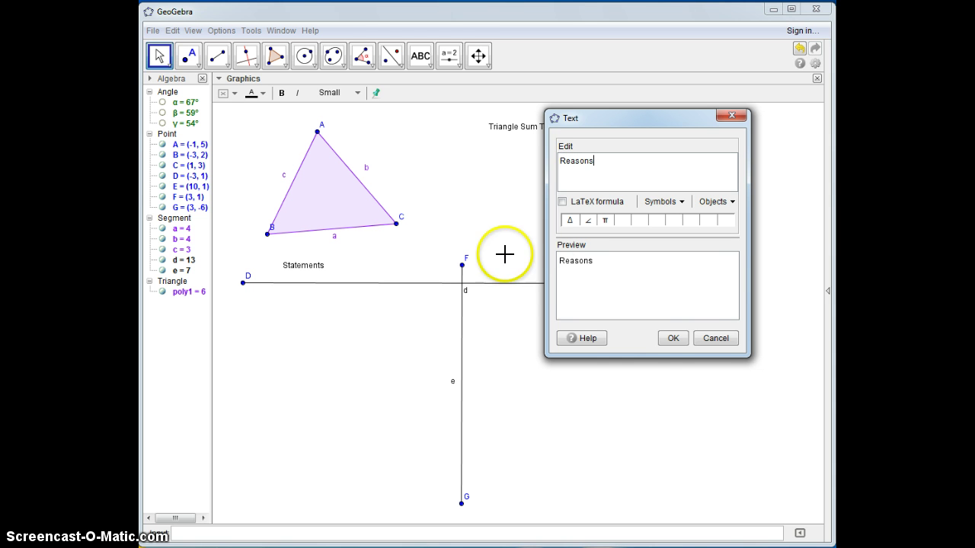
pyautogui.click(673, 338)
# Step: Add "Given" under Reasons and "ΔABC" under Statements, and align both texts just beneath the chart's horizontal line
pyautogui.click(421, 55)
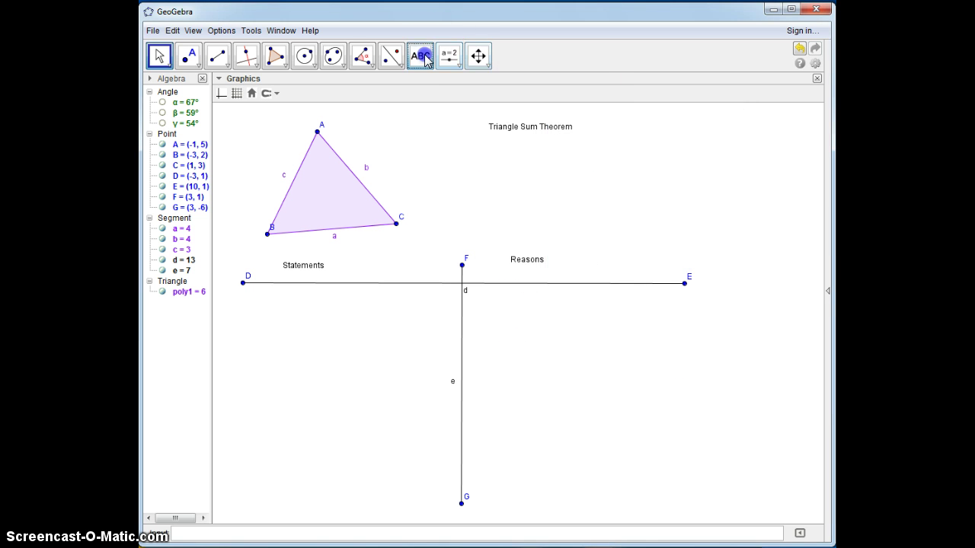
pyautogui.click(510, 303)
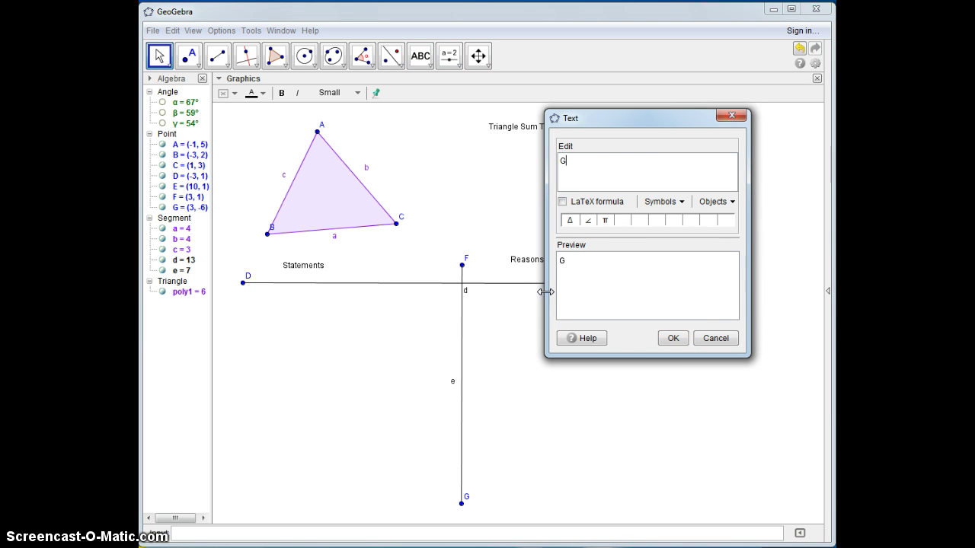
pyautogui.click(673, 339)
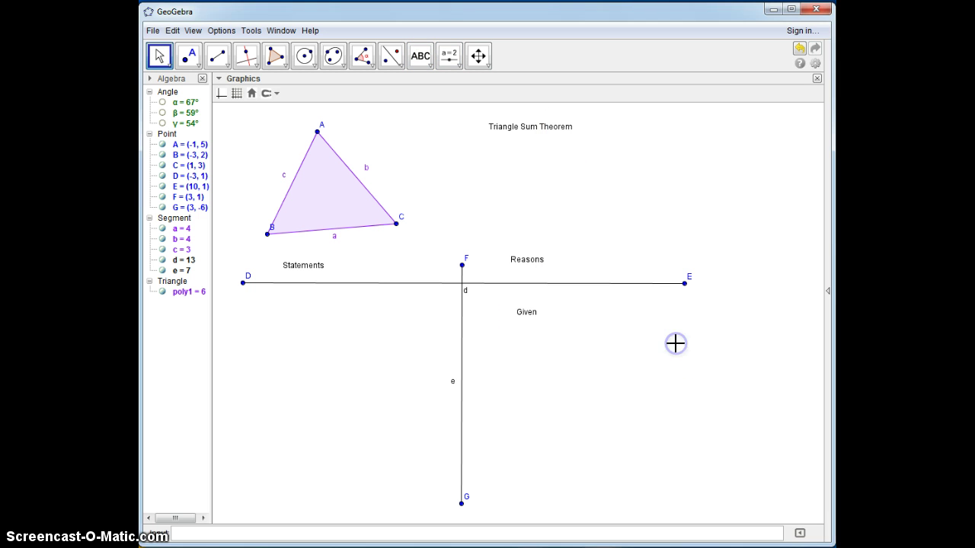
pyautogui.click(420, 55)
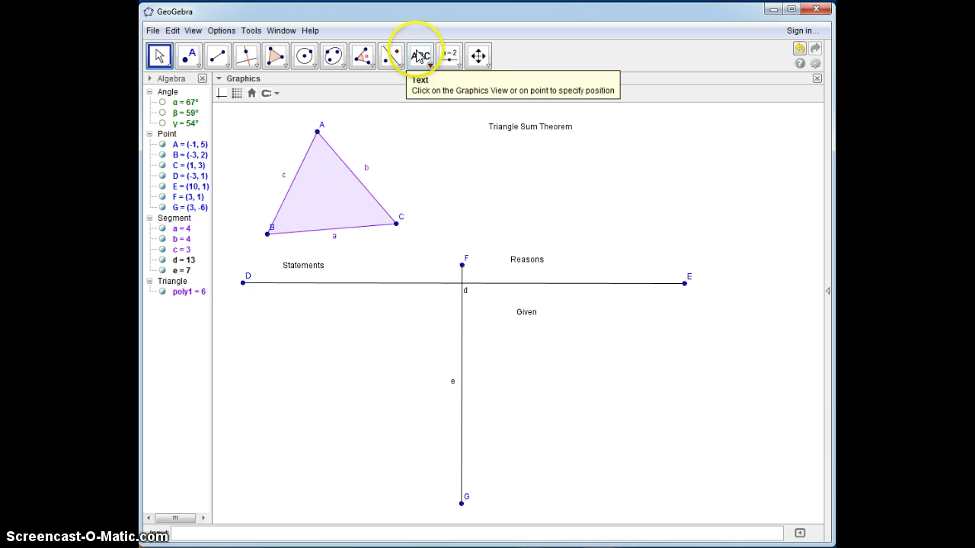
pyautogui.click(229, 305)
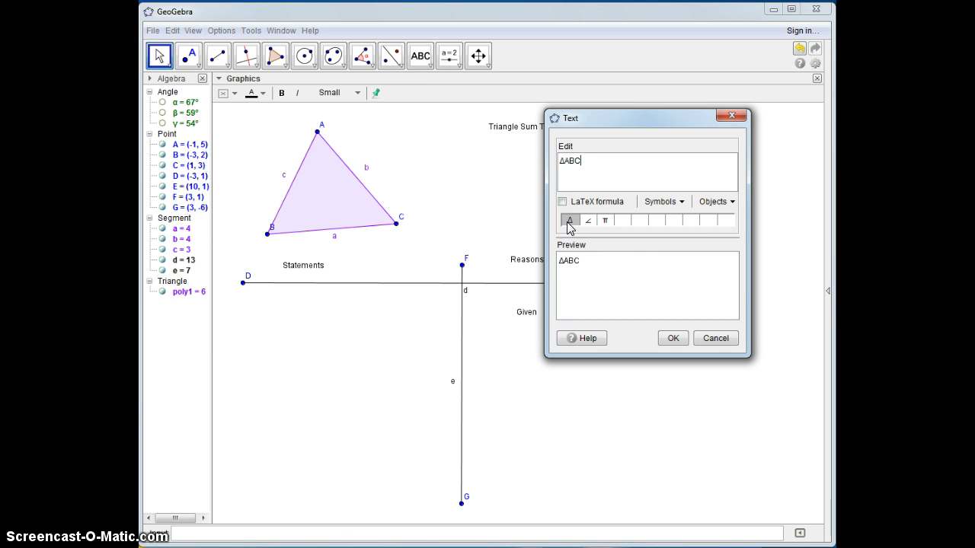
pyautogui.click(673, 338)
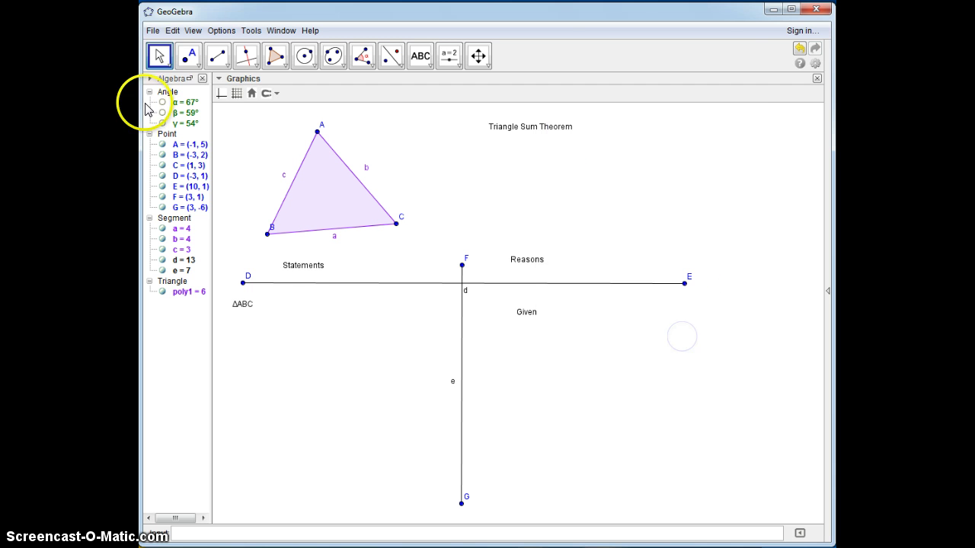
pyautogui.moveTo(240, 305); pyautogui.dragTo(333, 307)
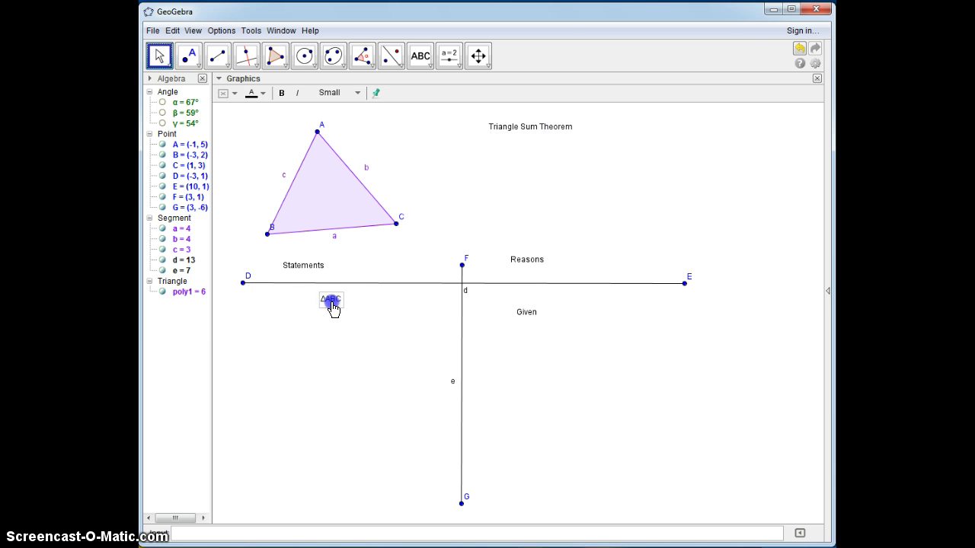
pyautogui.moveTo(525, 313); pyautogui.dragTo(527, 292)
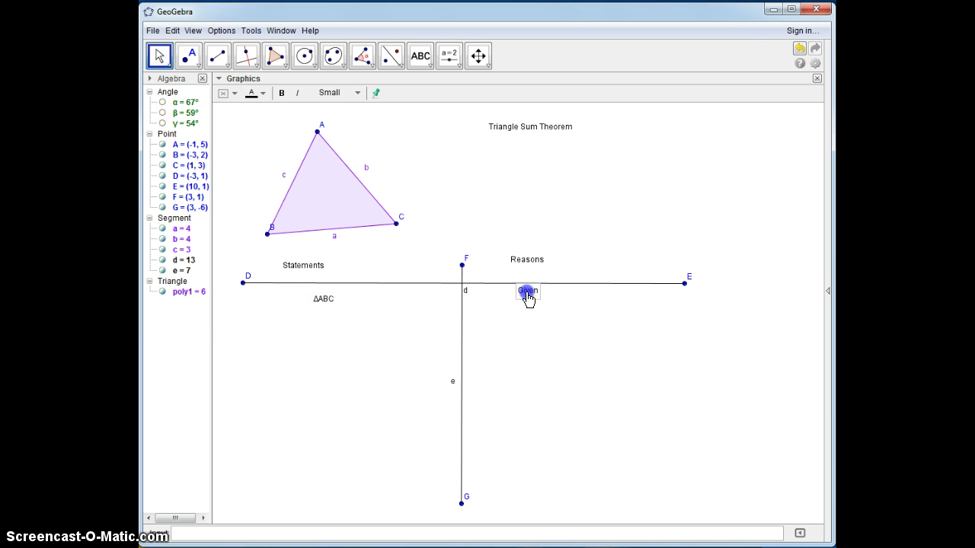
# Step: Draw a horizontal segment about 13 units long across both columns beneath the ΔABC row
pyautogui.click(218, 55)
pyautogui.click(245, 314)
pyautogui.click(676, 314)
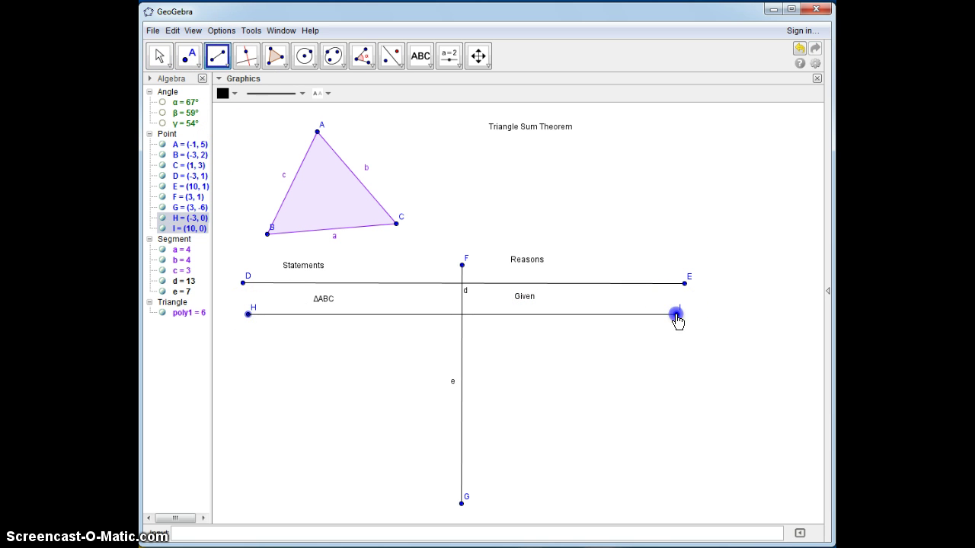
# Step: Handwrite the numbers 1, 2 and 3 with the Pen tool inside the triangle's corners at A, B and C
pyautogui.click(429, 67)
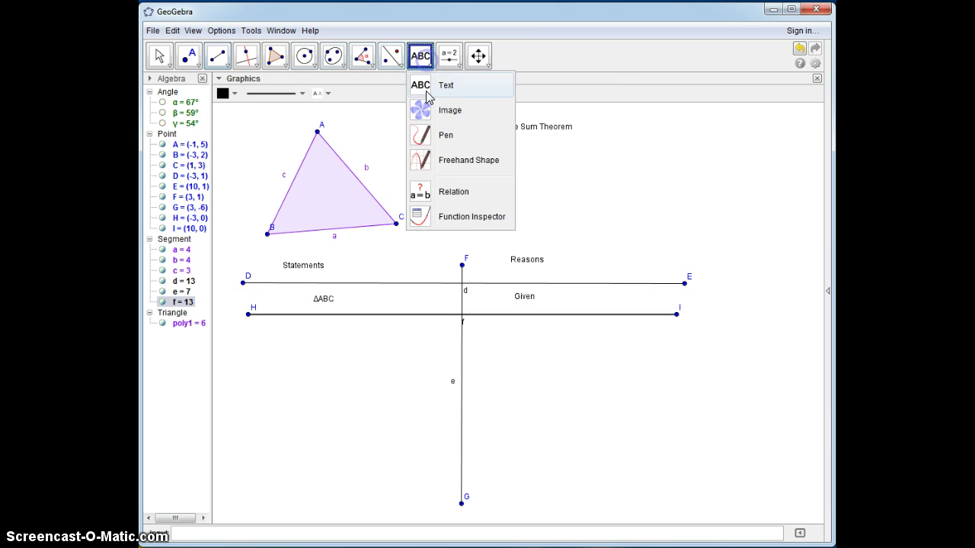
pyautogui.click(418, 133)
pyautogui.moveTo(317, 152); pyautogui.dragTo(318, 160)
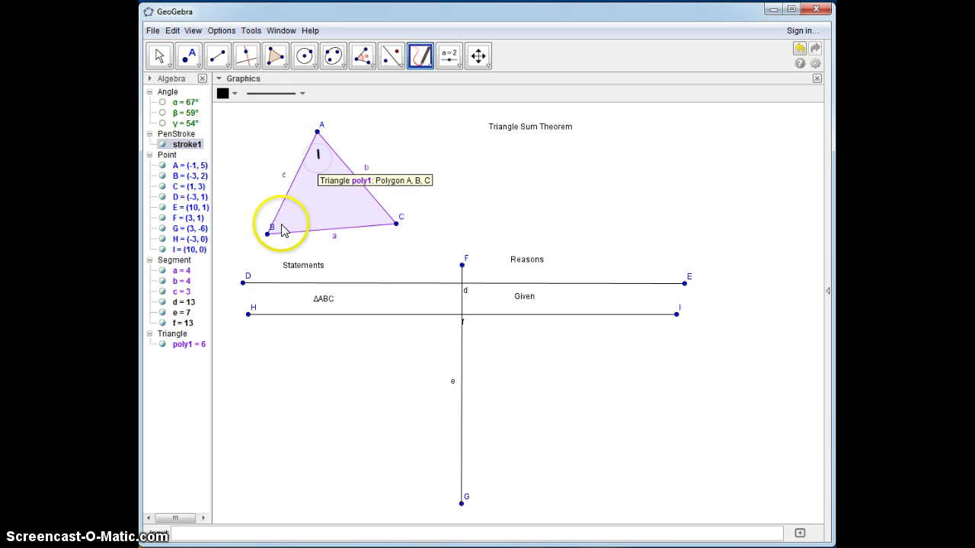
pyautogui.moveTo(279, 226); pyautogui.dragTo(295, 226)
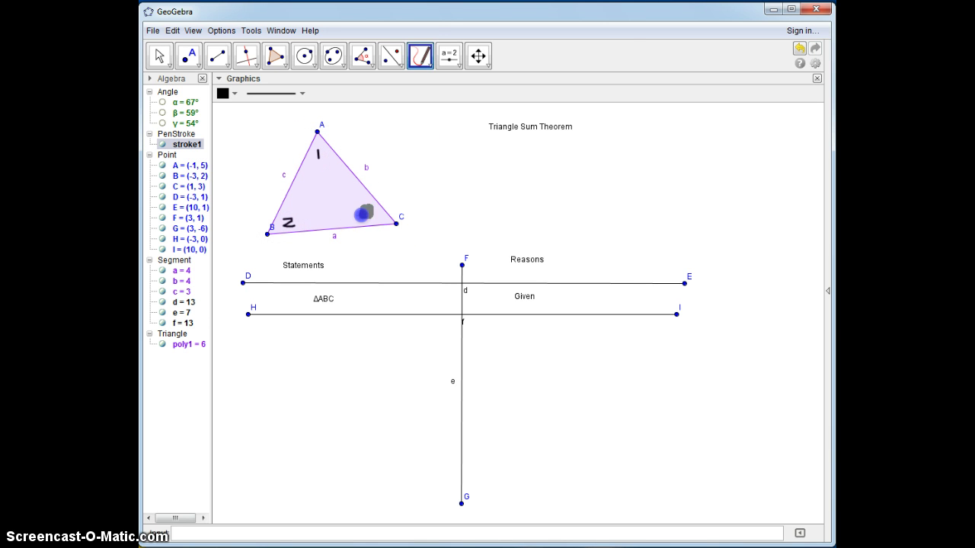
pyautogui.moveTo(363, 215); pyautogui.dragTo(362, 217)
# Step: Add the text "m∠1 + m∠2 + m∠3 = 180" beneath the Triangle Sum Theorem title
pyautogui.click(425, 53)
pyautogui.click(419, 83)
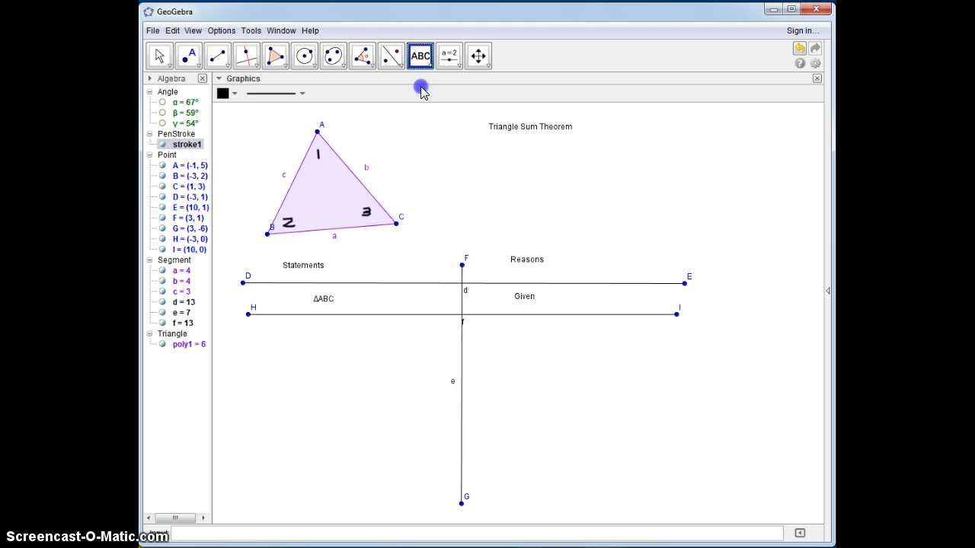
pyautogui.click(518, 163)
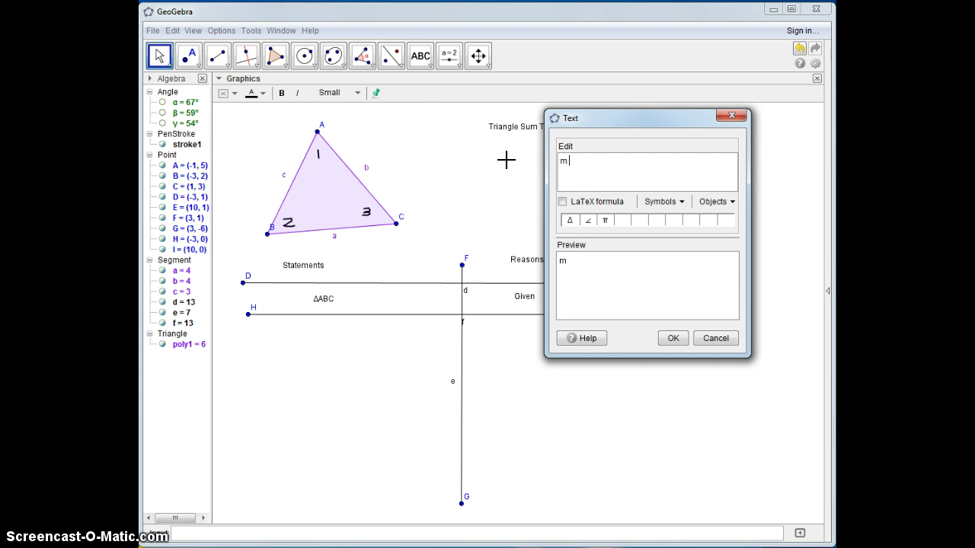
pyautogui.click(589, 186)
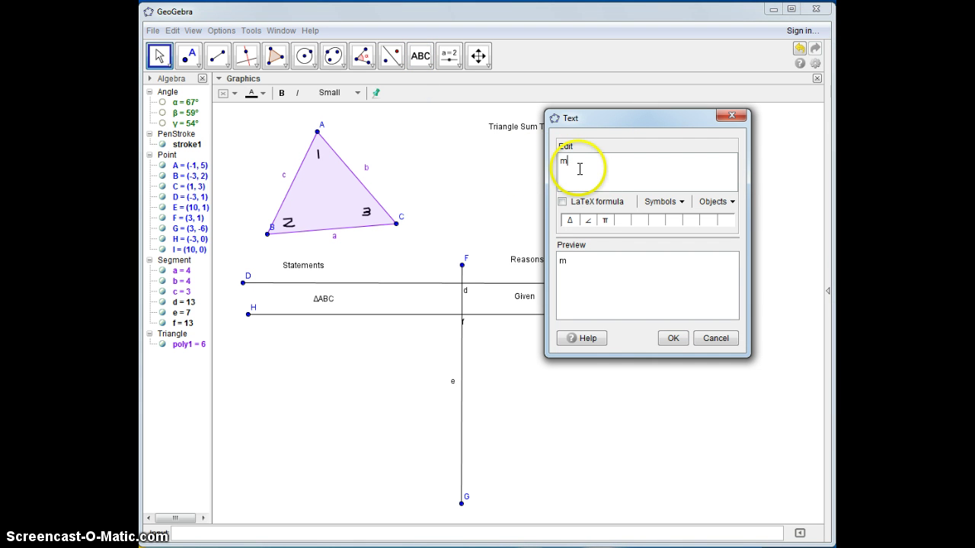
pyautogui.click(590, 220)
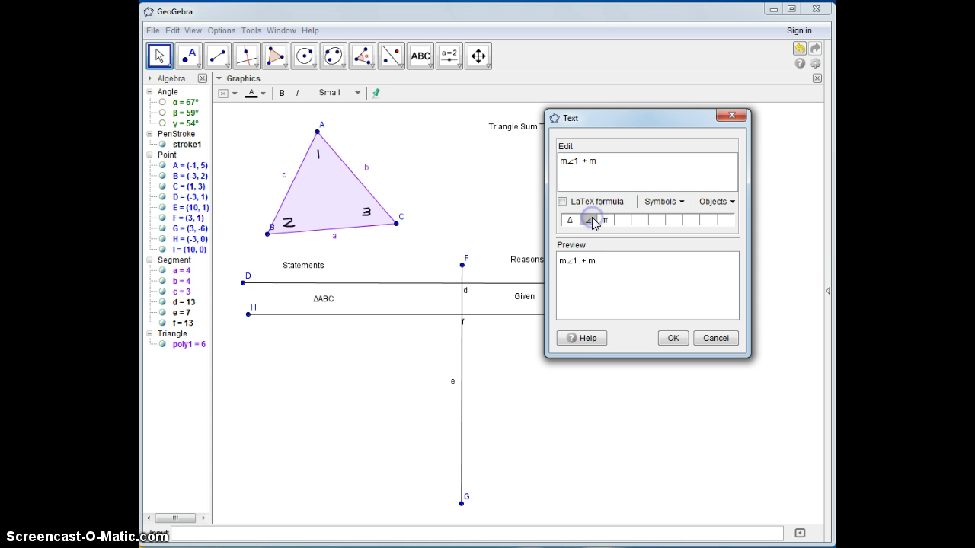
pyautogui.click(591, 220)
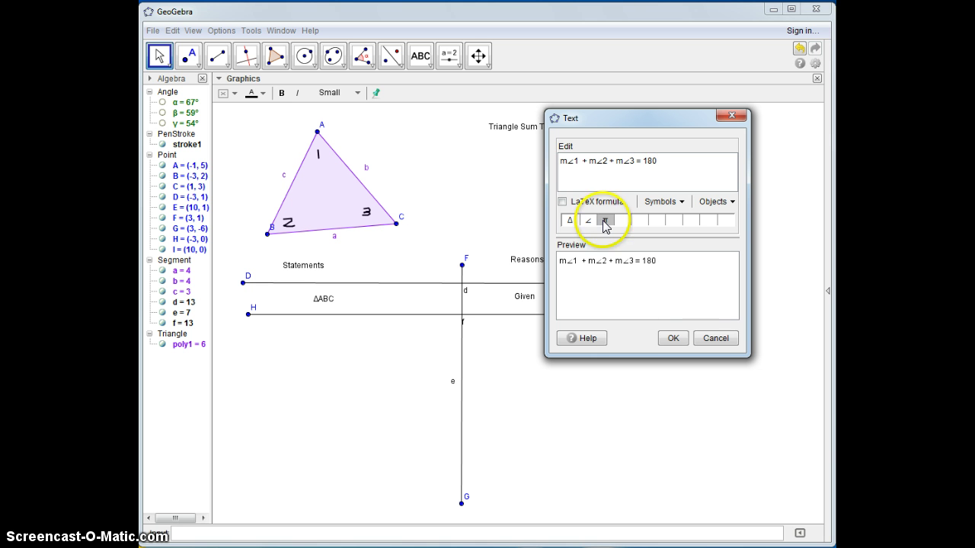
pyautogui.click(673, 338)
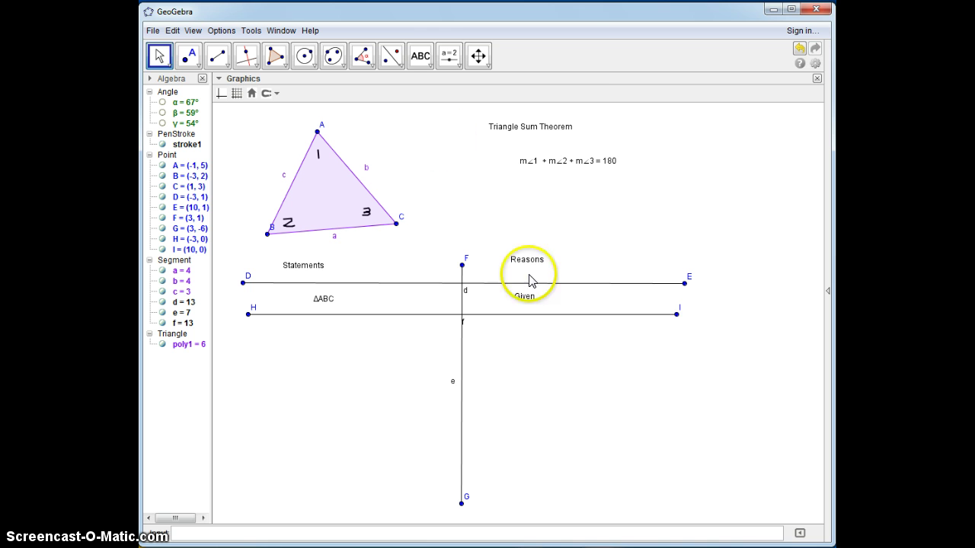
# Step: Add "Construction" under Reasons and "Construct a line through point A || to BC" under Statements, beneath the ΔABC row
pyautogui.click(420, 57)
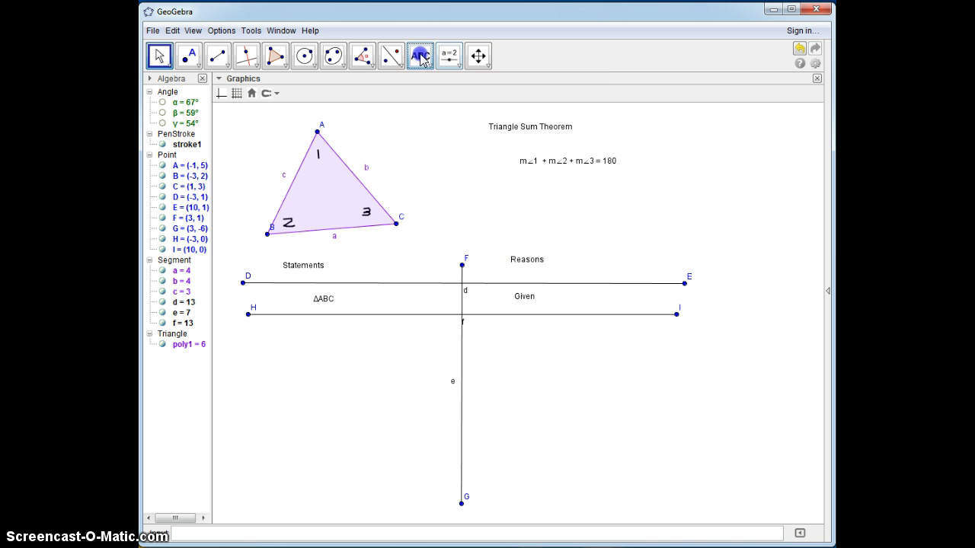
pyautogui.click(520, 353)
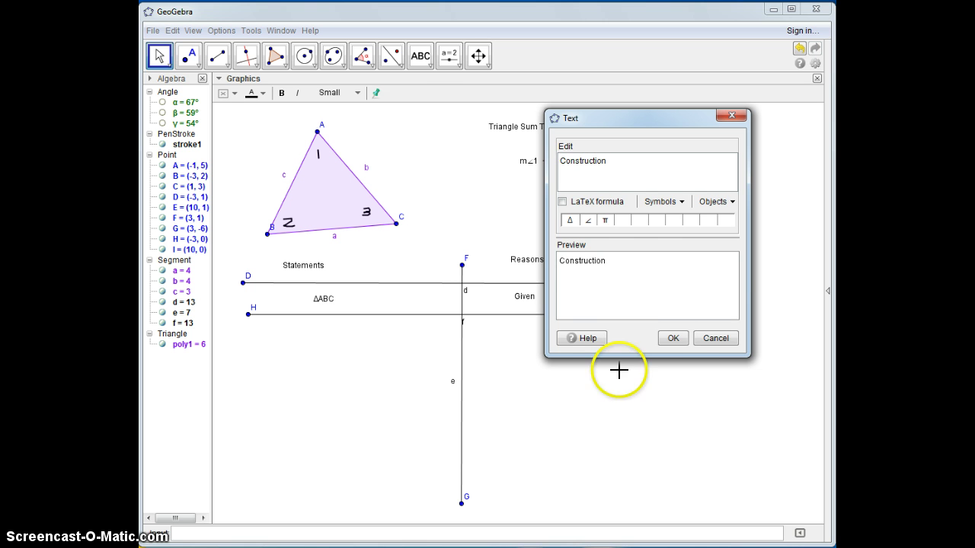
pyautogui.click(673, 338)
pyautogui.click(420, 56)
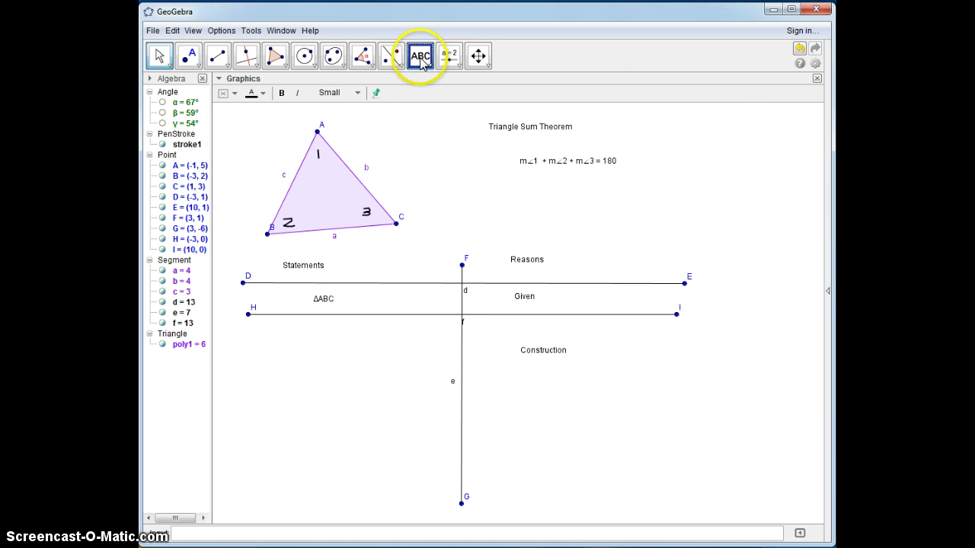
pyautogui.click(244, 337)
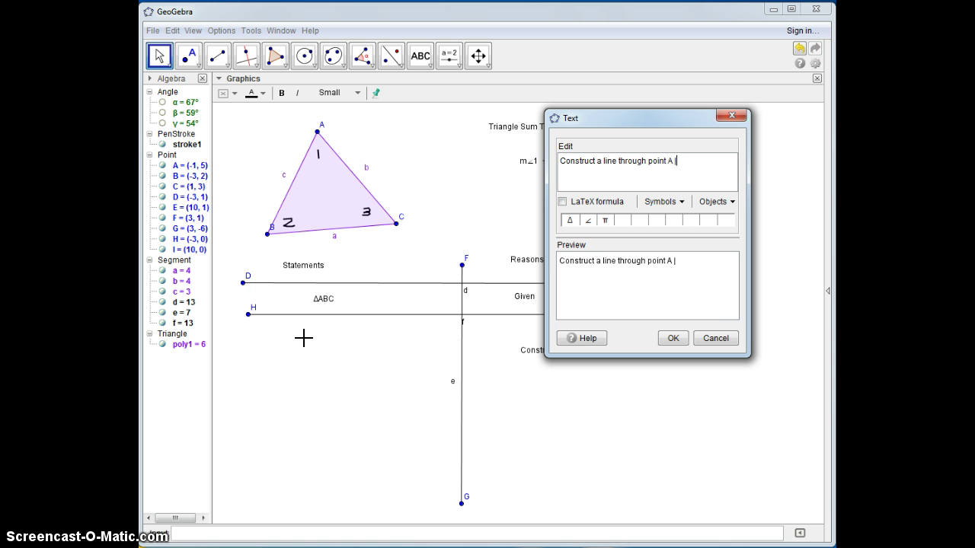
pyautogui.write('to BC')
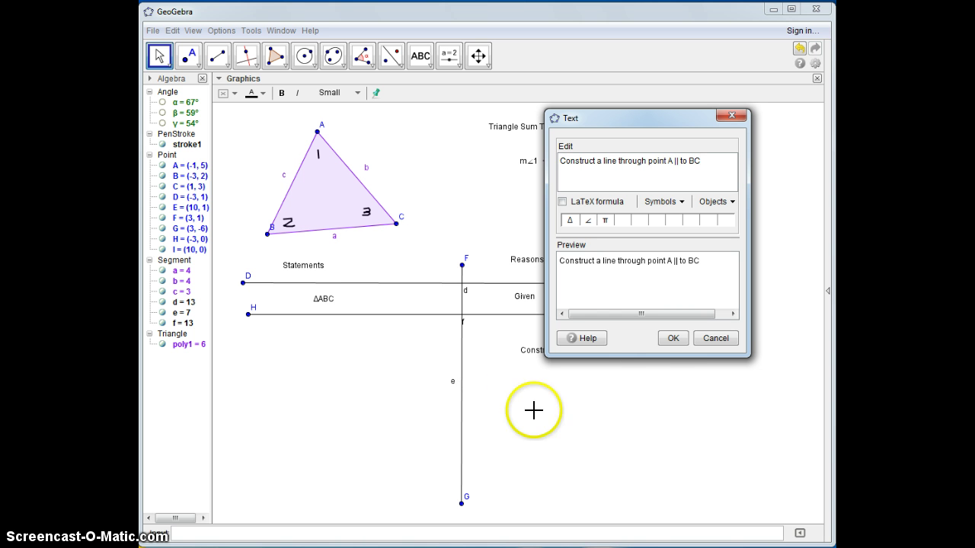
pyautogui.click(673, 339)
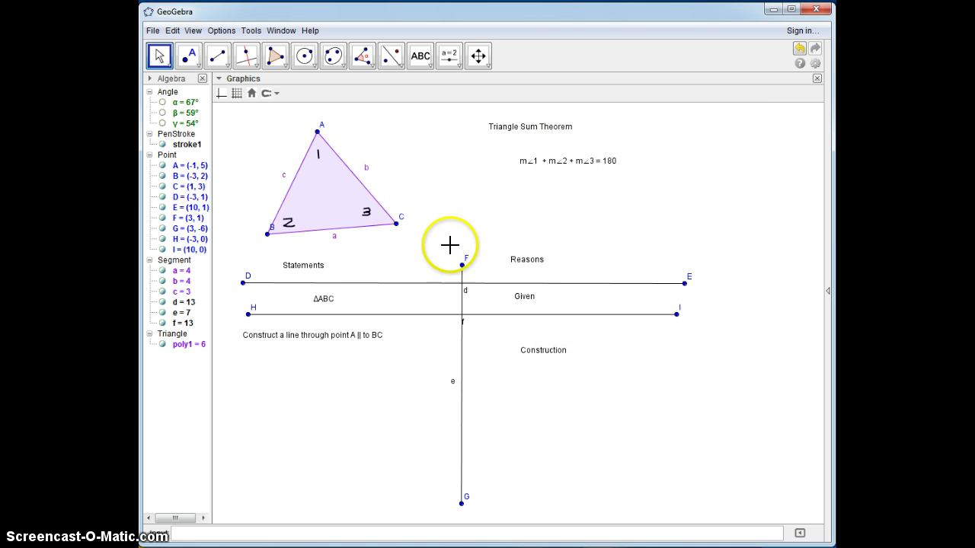
# Step: Construct a line through point A parallel to side BC of the triangle
pyautogui.click(246, 56)
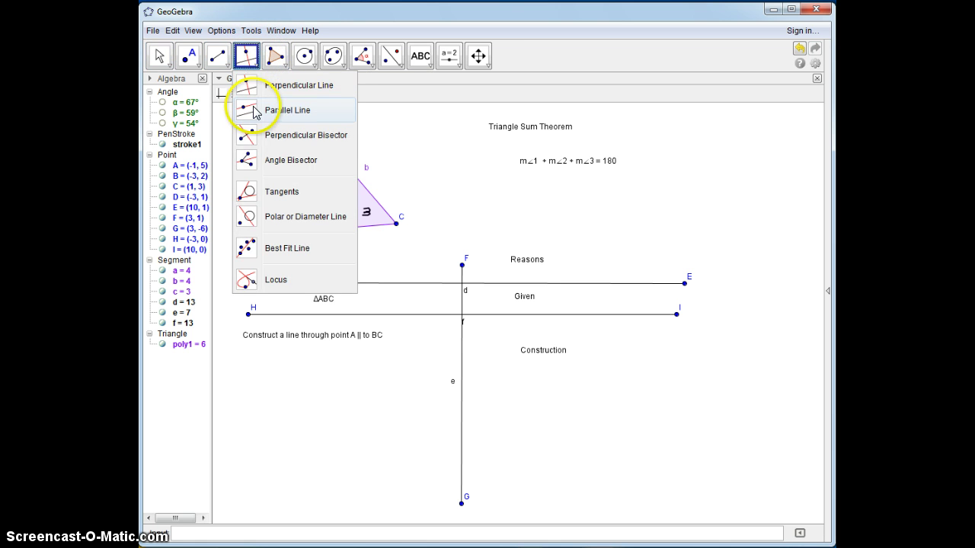
pyautogui.click(278, 111)
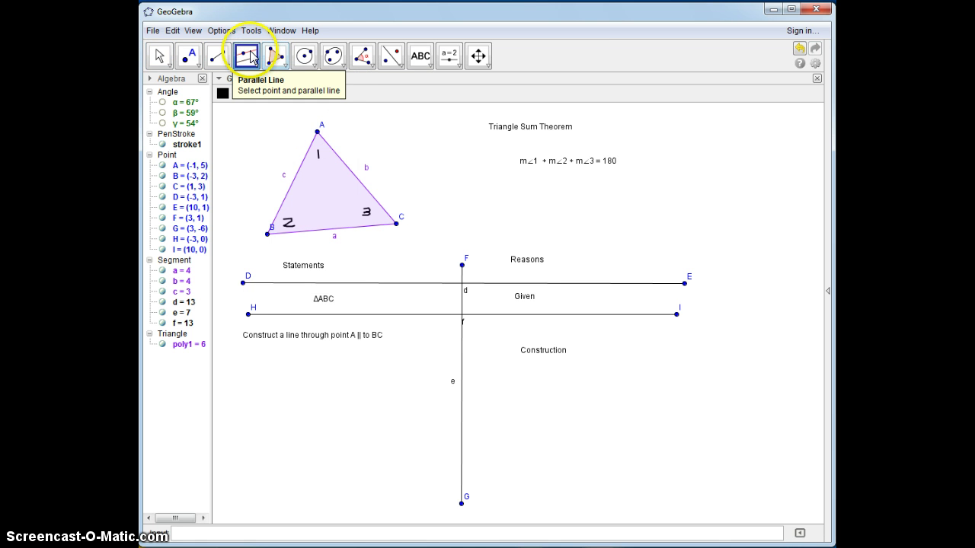
pyautogui.click(318, 133)
pyautogui.click(336, 229)
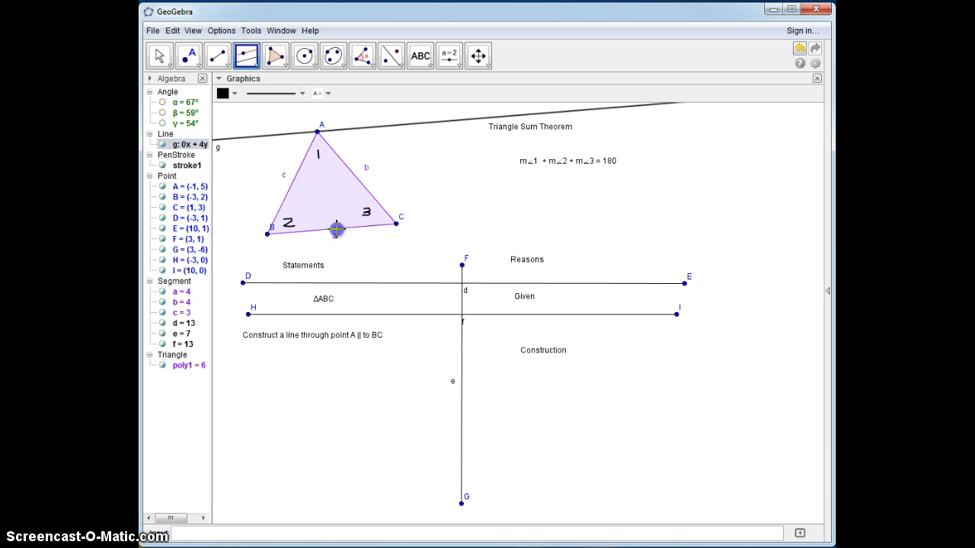
# Step: Draw parallel-mark arrowheads with the Pen tool on the line through A and on side BC
pyautogui.click(420, 58)
pyautogui.click(421, 134)
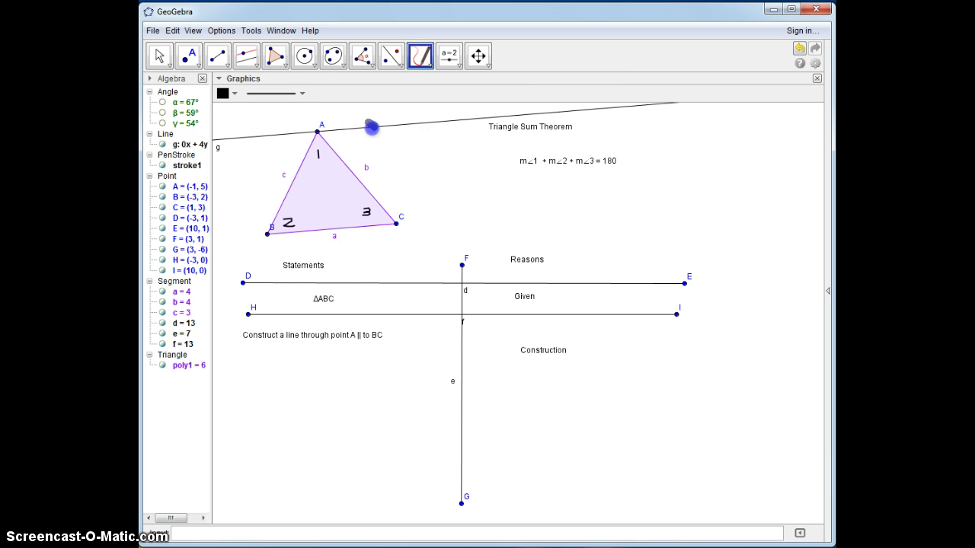
pyautogui.moveTo(372, 127); pyautogui.dragTo(368, 132)
pyautogui.moveTo(333, 225); pyautogui.dragTo(335, 233)
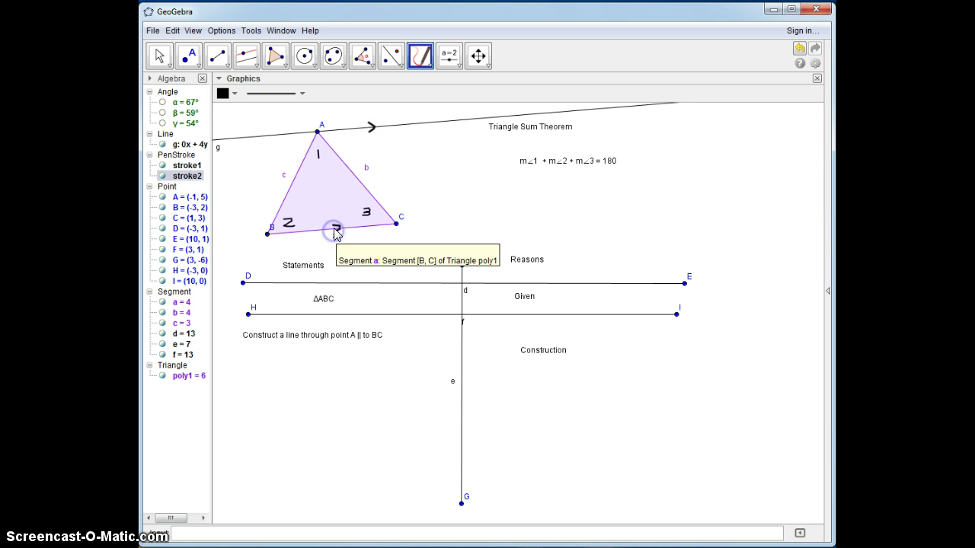
# Step: Place one point on each side of A on the parallel line with Point on Object
pyautogui.click(189, 54)
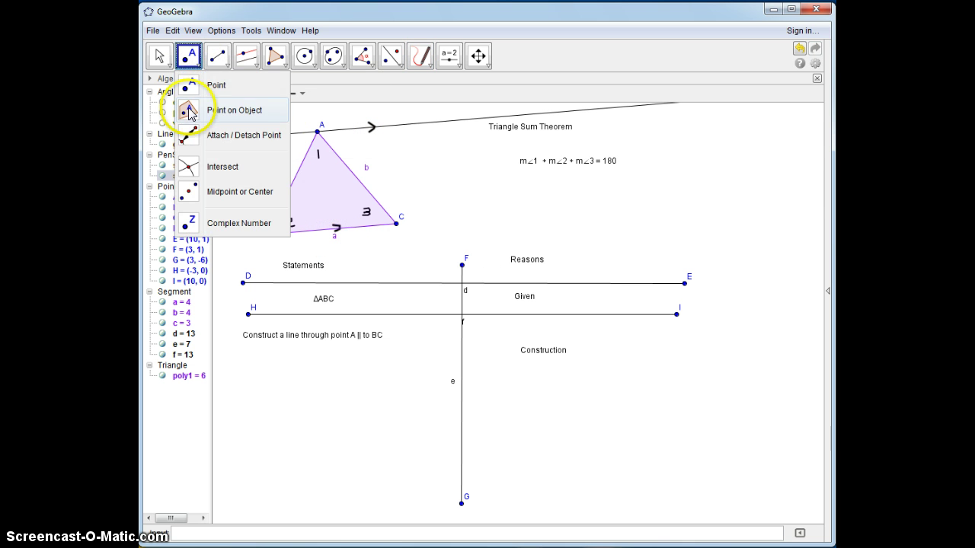
pyautogui.click(189, 110)
pyautogui.click(255, 136)
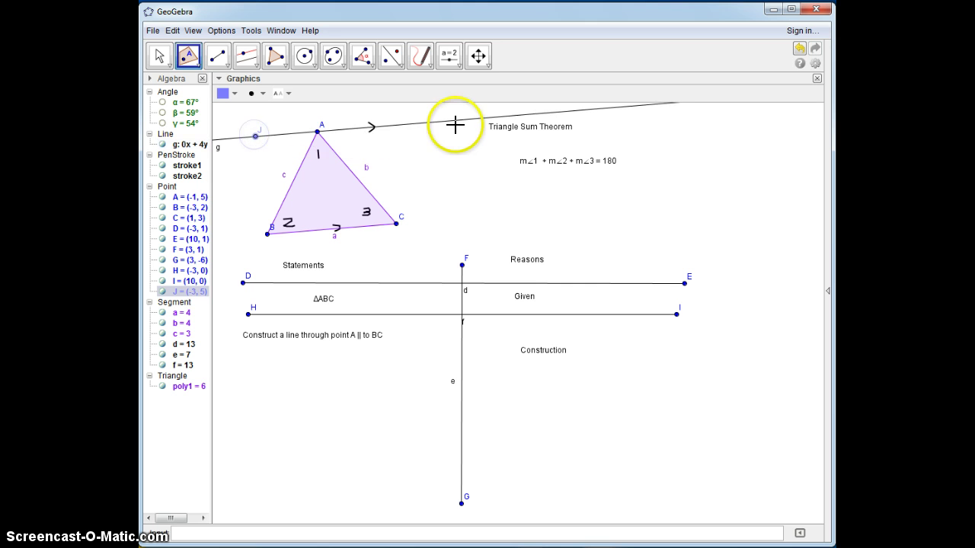
pyautogui.click(455, 121)
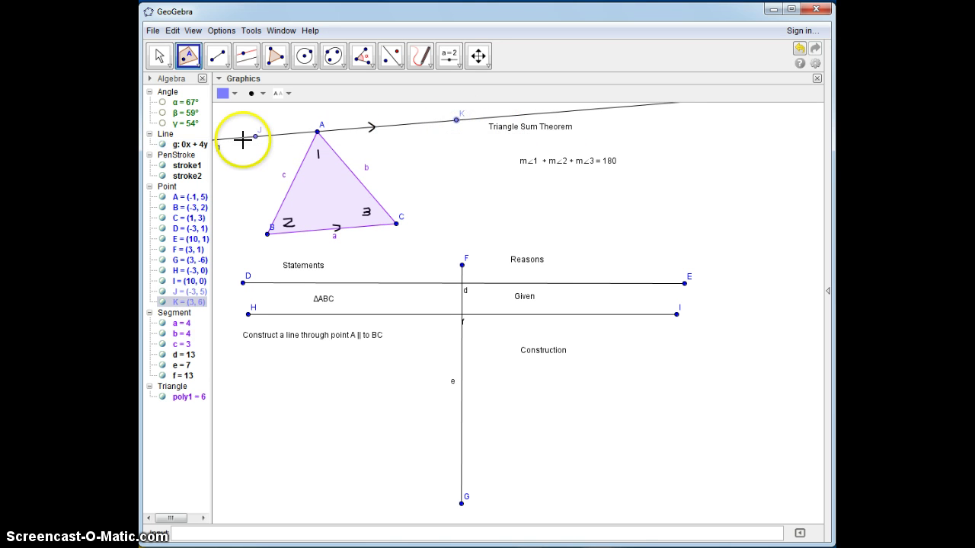
# Step: Move the "Construction" and "Construct a line through point A || to BC" texts to line up just beneath segment HI
pyautogui.click(217, 56)
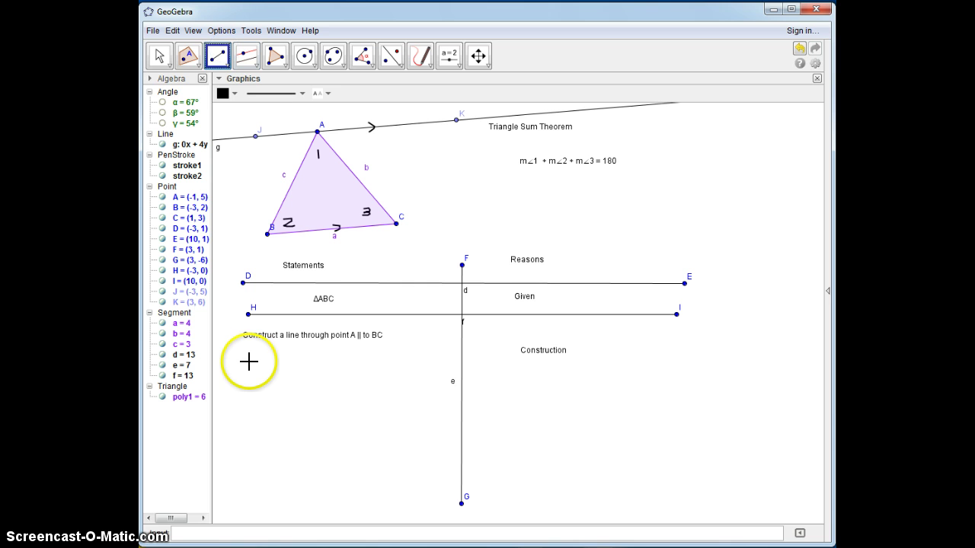
pyautogui.click(159, 56)
pyautogui.click(550, 350)
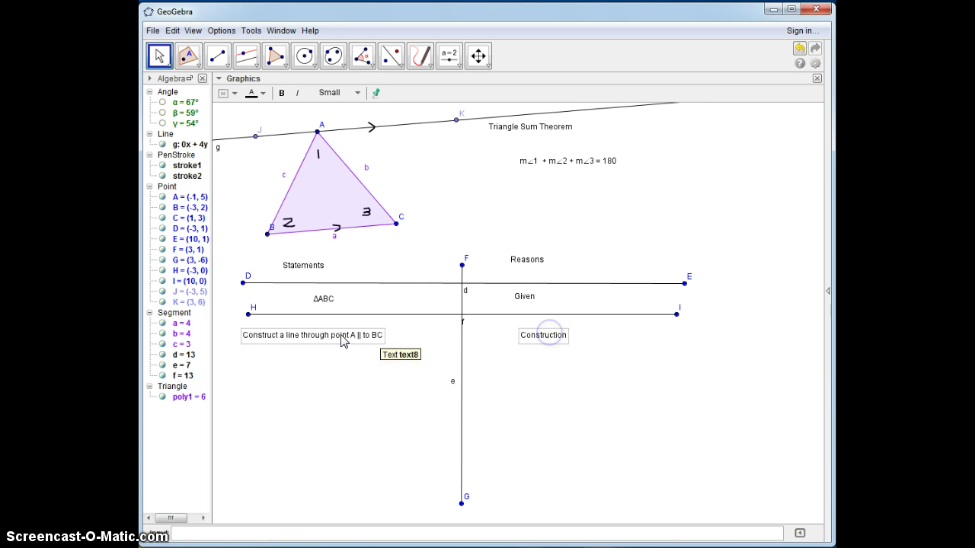
pyautogui.moveTo(343, 339); pyautogui.dragTo(354, 336)
# Step: Draw a horizontal segment about 13 units long across both columns beneath the Construction row
pyautogui.click(217, 56)
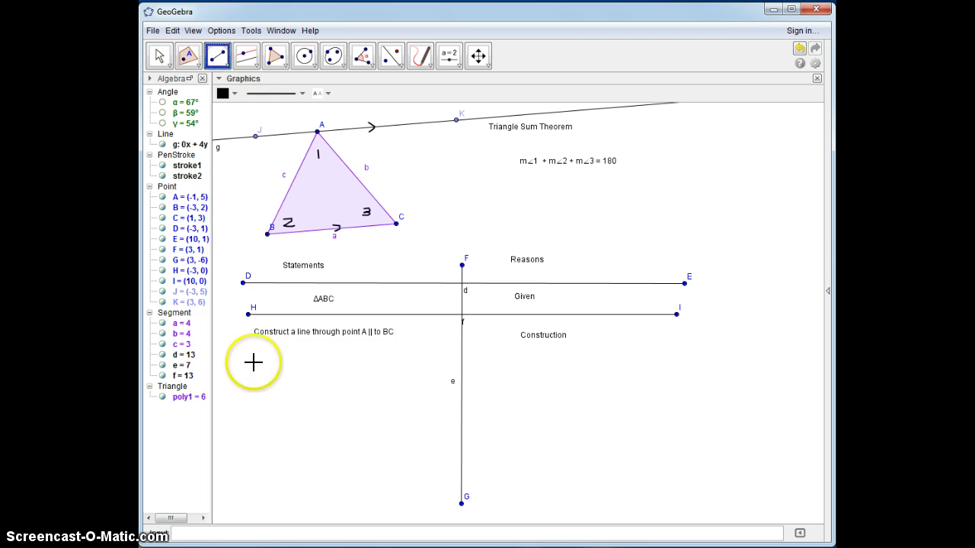
pyautogui.click(248, 353)
pyautogui.click(679, 352)
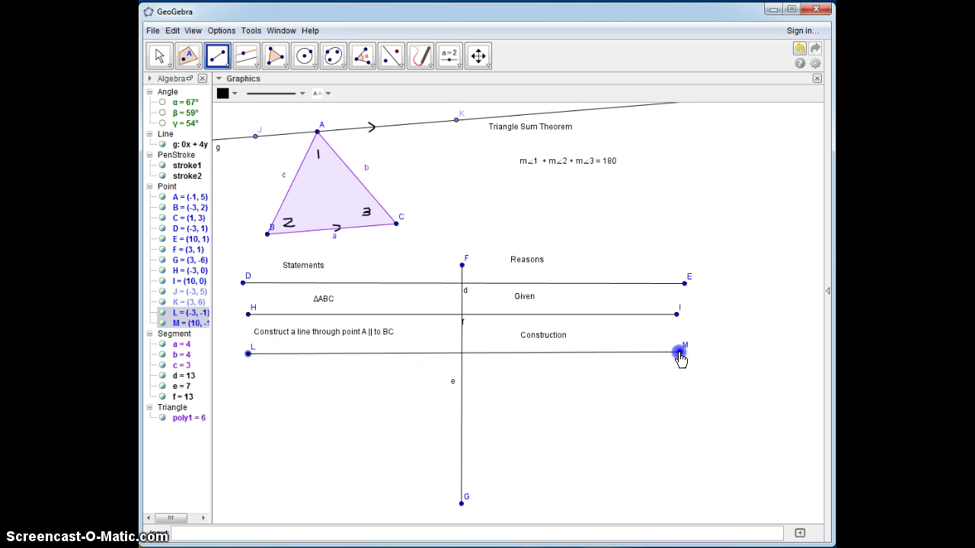
# Step: Add "m∠JAK = 180" under Statements and "Def of a Straight Angle" under Reasons, beneath the Construction row
pyautogui.click(418, 53)
pyautogui.click(419, 84)
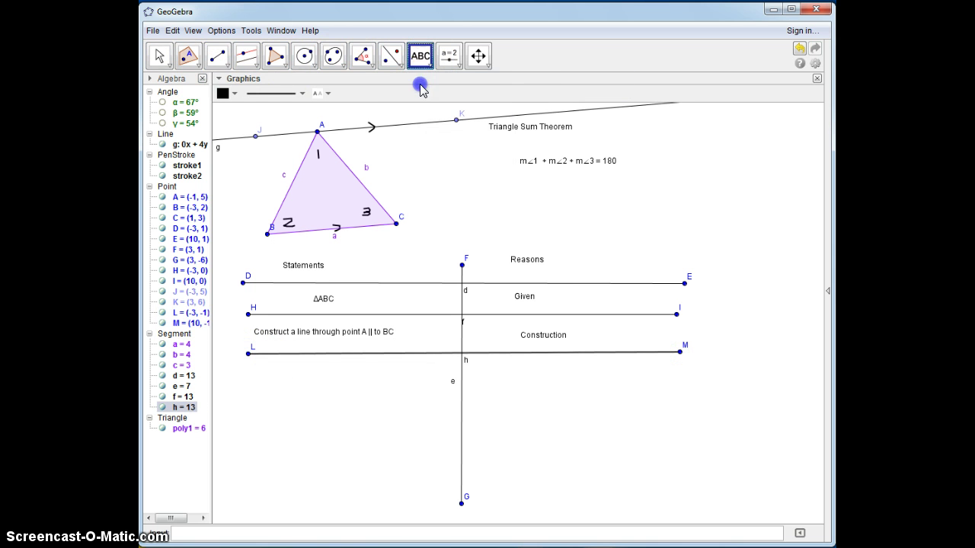
pyautogui.click(250, 374)
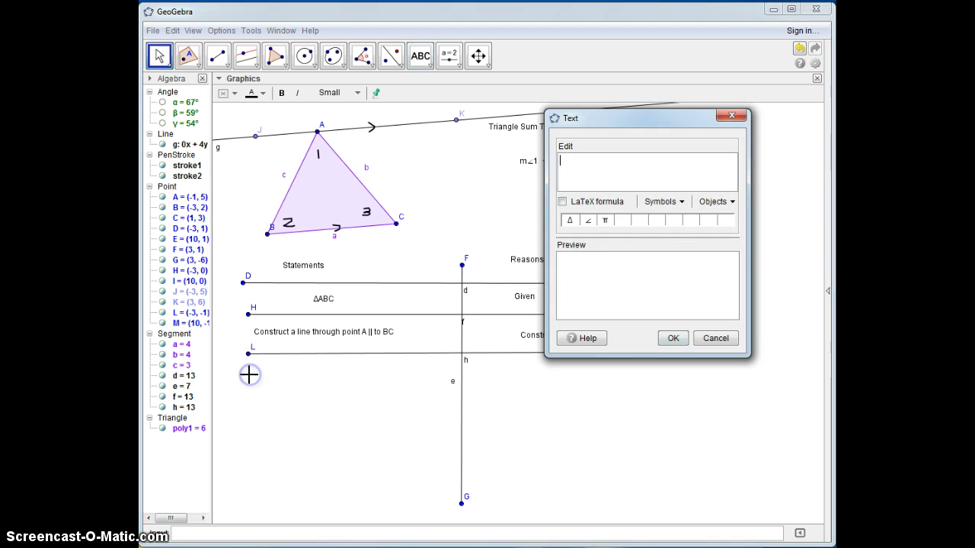
pyautogui.click(584, 221)
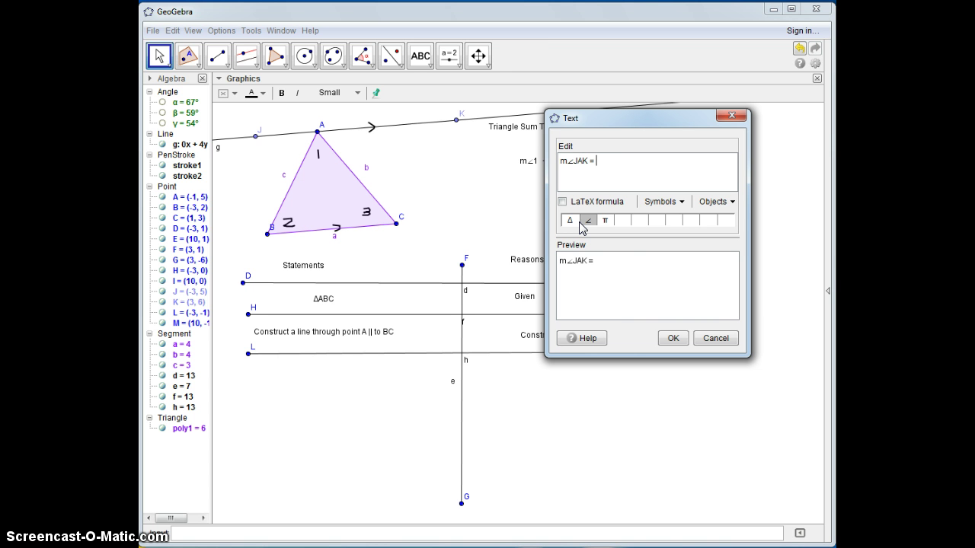
pyautogui.click(674, 338)
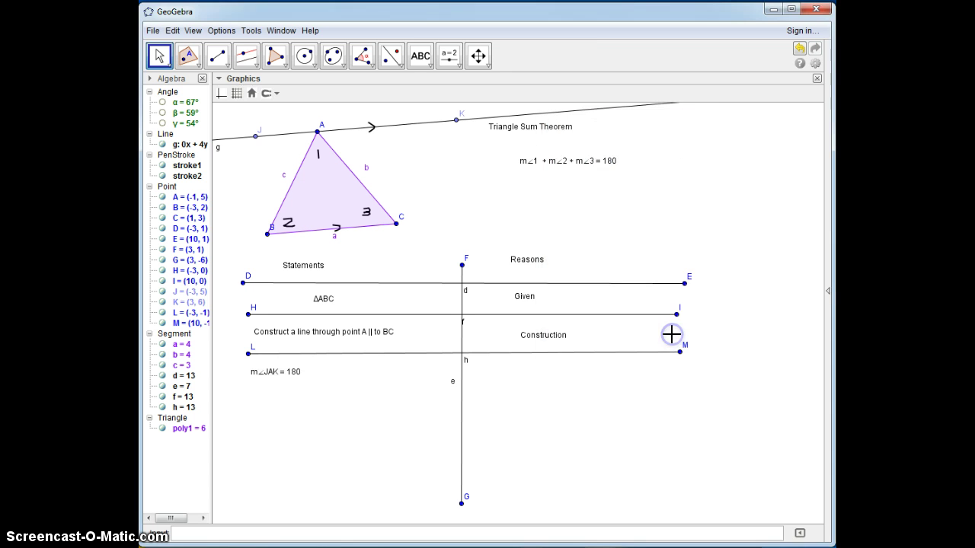
pyautogui.click(419, 56)
pyautogui.click(515, 376)
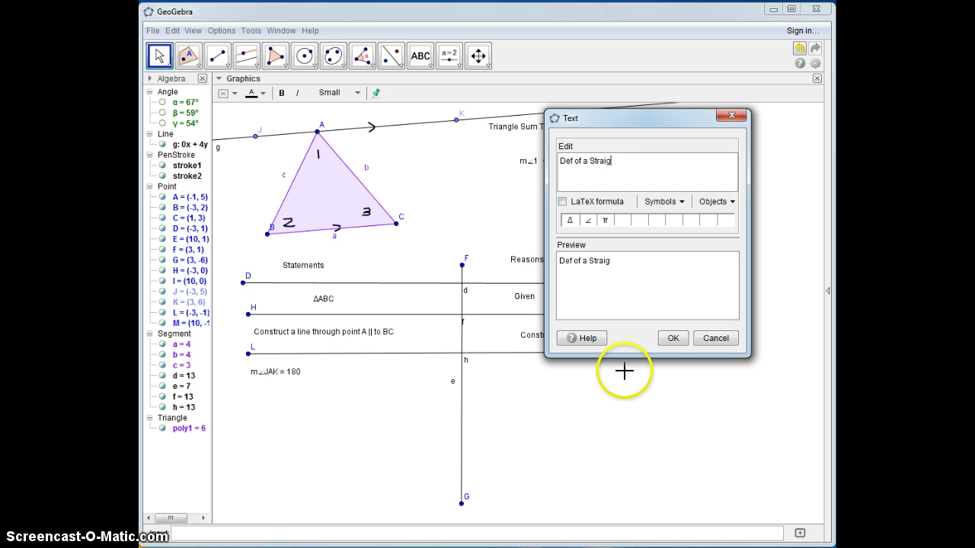
pyautogui.write('e')
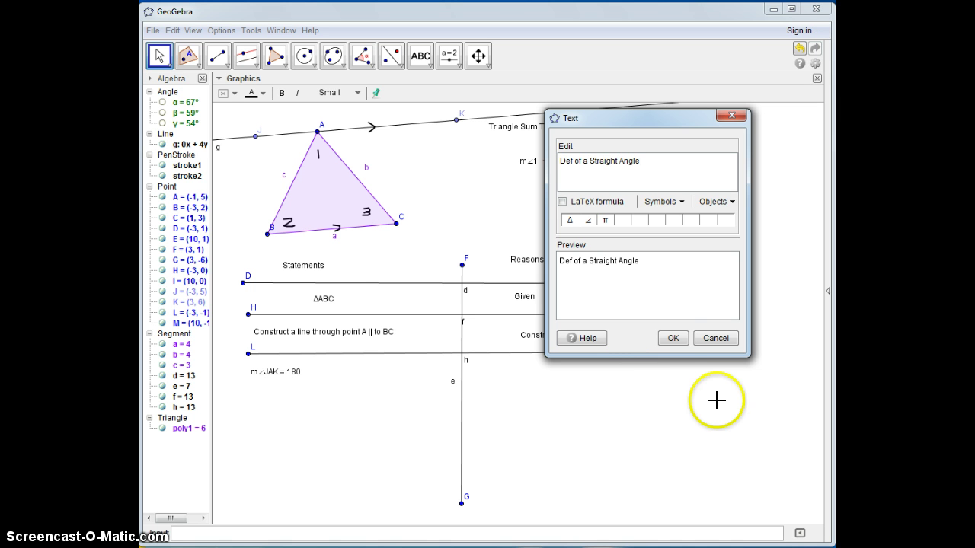
pyautogui.click(674, 338)
# Step: Nudge the "m∠JAK = 180" and "Def of a Straight Angle" texts into place beneath segment LM
pyautogui.click(159, 55)
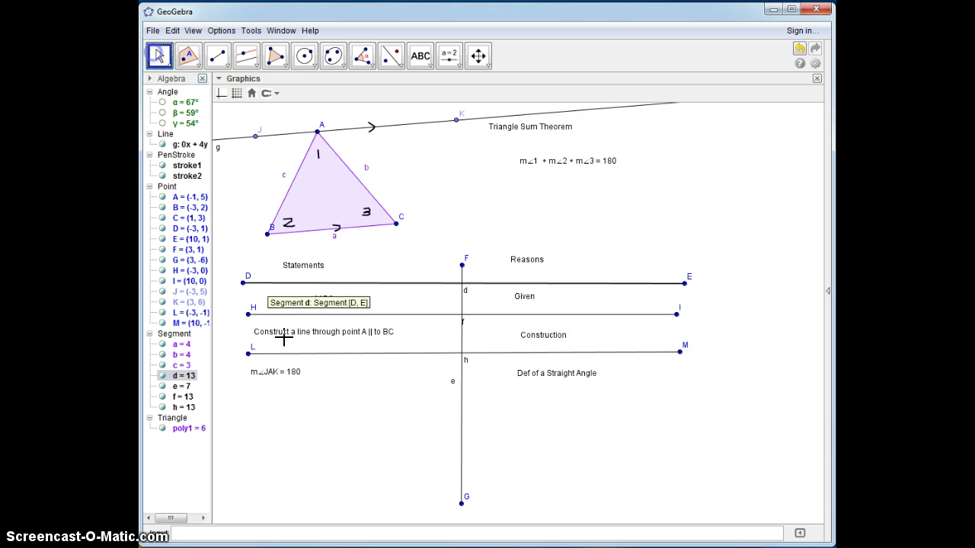
pyautogui.moveTo(280, 371); pyautogui.dragTo(293, 366)
pyautogui.moveTo(567, 378); pyautogui.dragTo(561, 377)
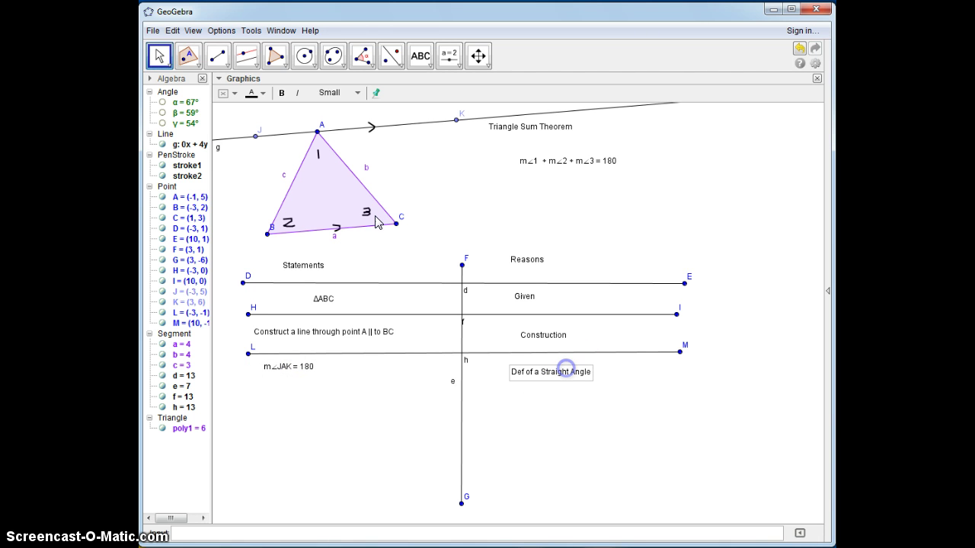
# Step: Draw a horizontal segment about 14 units long across both columns beneath the m∠JAK row
pyautogui.click(213, 66)
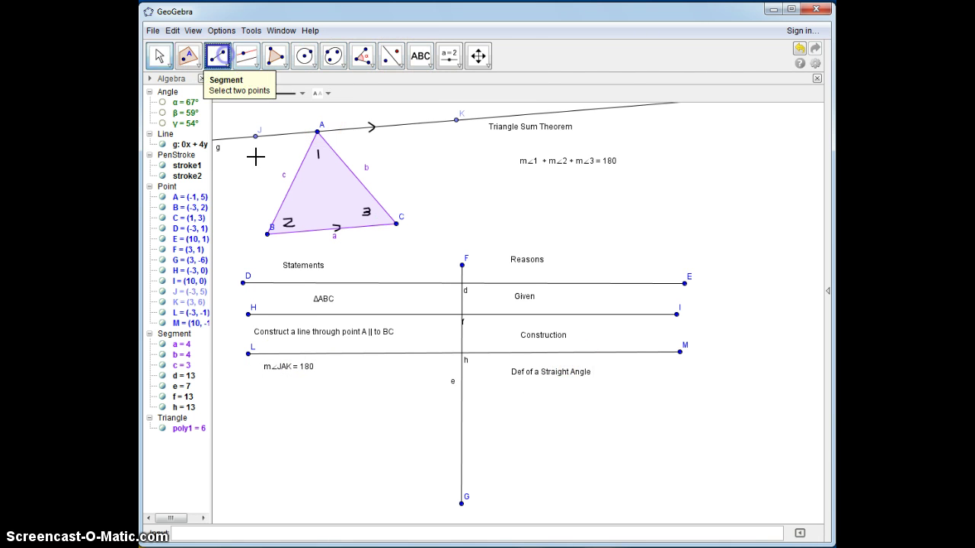
pyautogui.click(243, 382)
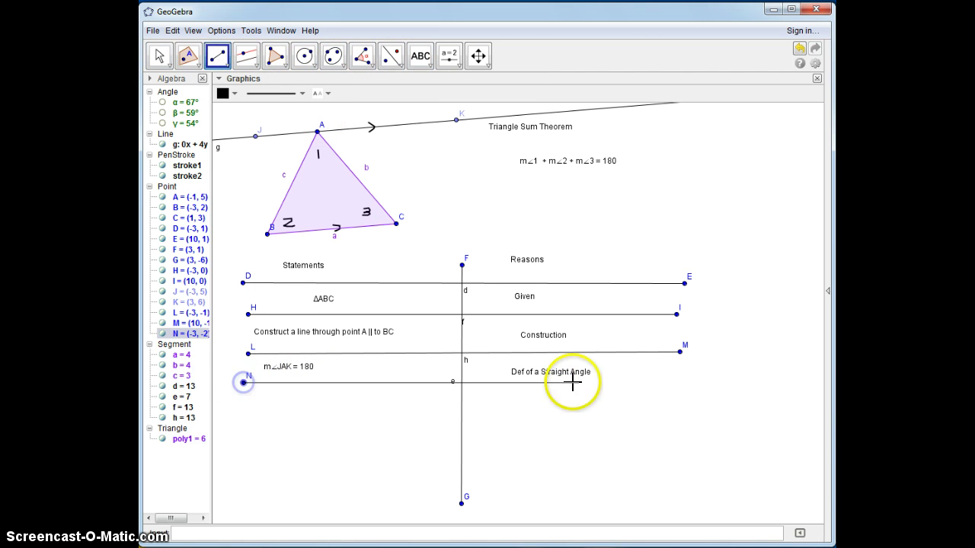
pyautogui.click(688, 381)
# Step: Add the text "Angle Addition Postulate" under Reasons, beneath segment NO
pyautogui.click(421, 56)
pyautogui.click(494, 407)
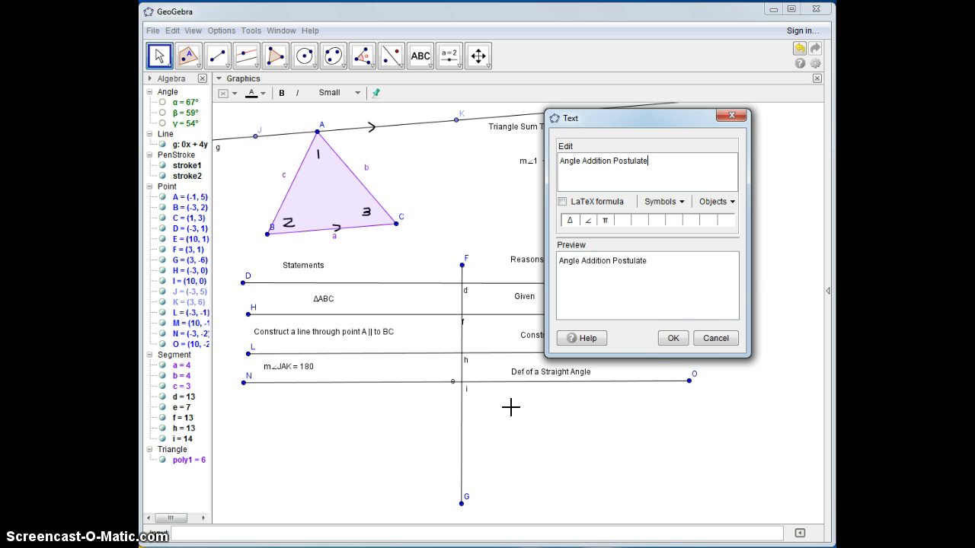
pyautogui.click(672, 338)
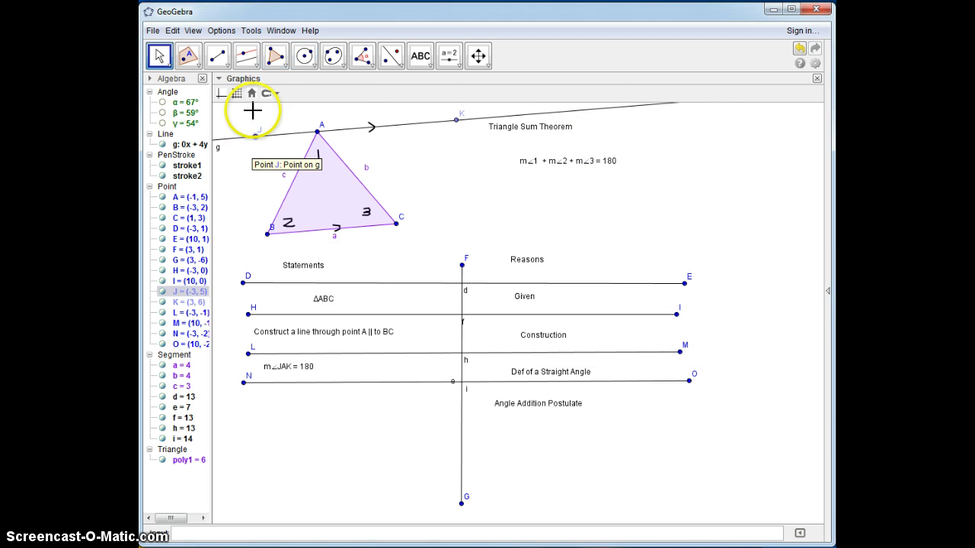
# Step: Handwrite the labels 4 and 5 with the Pen tool on either side of angle 1, below line JK at vertex A
pyautogui.click(423, 58)
pyautogui.click(426, 64)
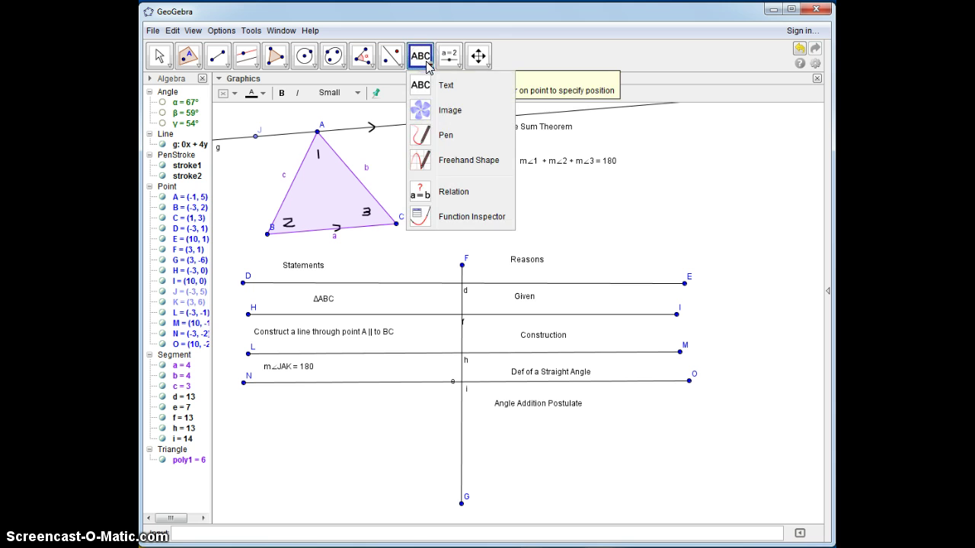
pyautogui.click(421, 133)
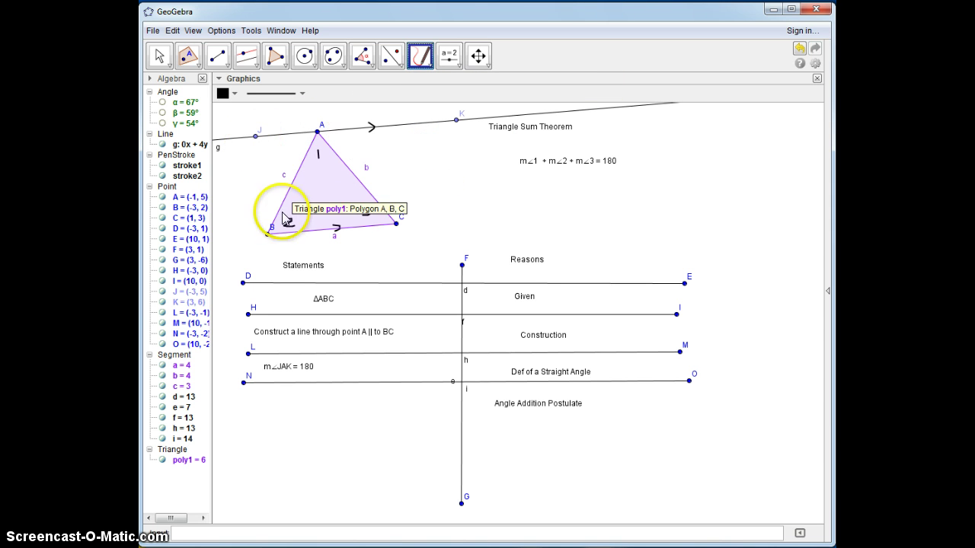
pyautogui.moveTo(285, 148)
pyautogui.mouseDown()
pyautogui.moveTo(293, 145)
pyautogui.moveTo(292, 163)
pyautogui.mouseUp()
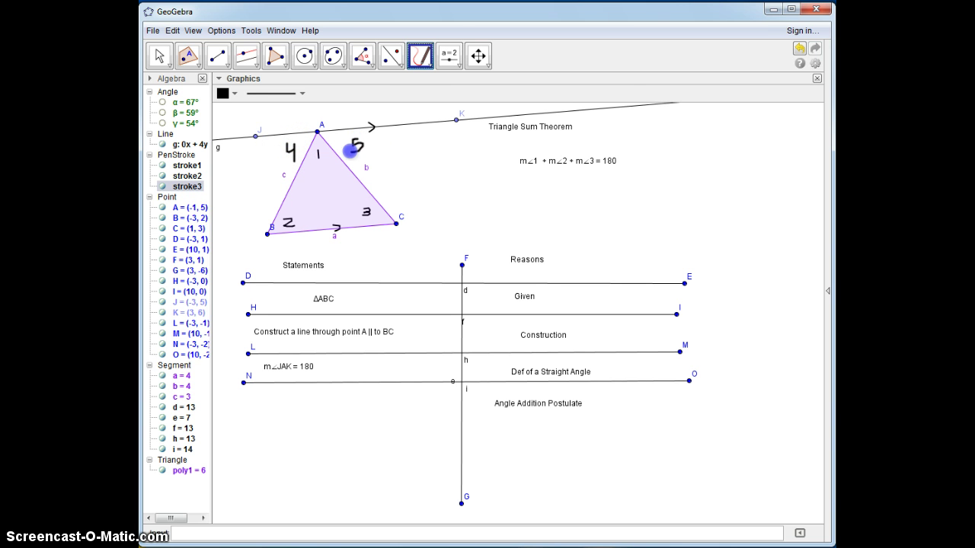
# Step: Add "m∠4 + m∠1 + m∠5 = 180" under Statements beneath segment NO and nudge both texts of that row into place
pyautogui.click(417, 64)
pyautogui.click(446, 84)
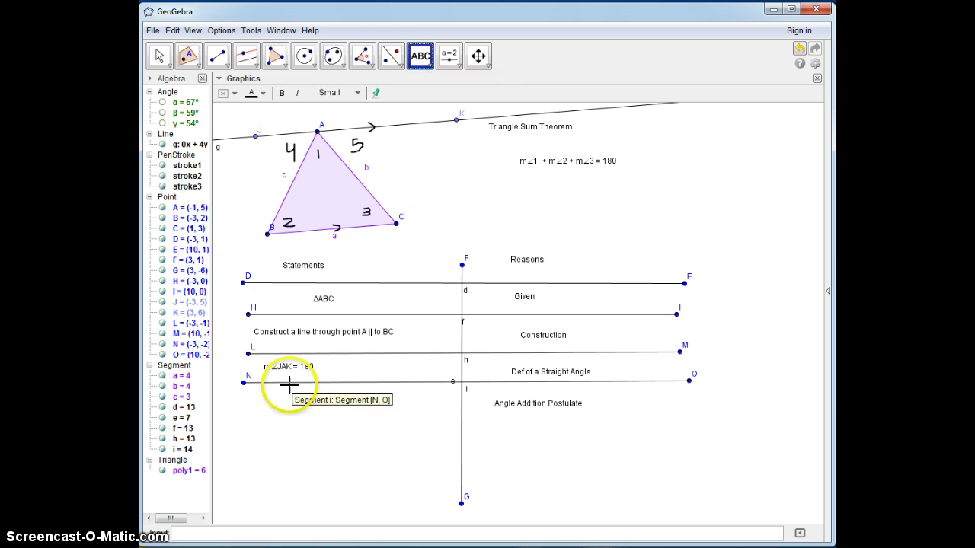
pyautogui.click(252, 406)
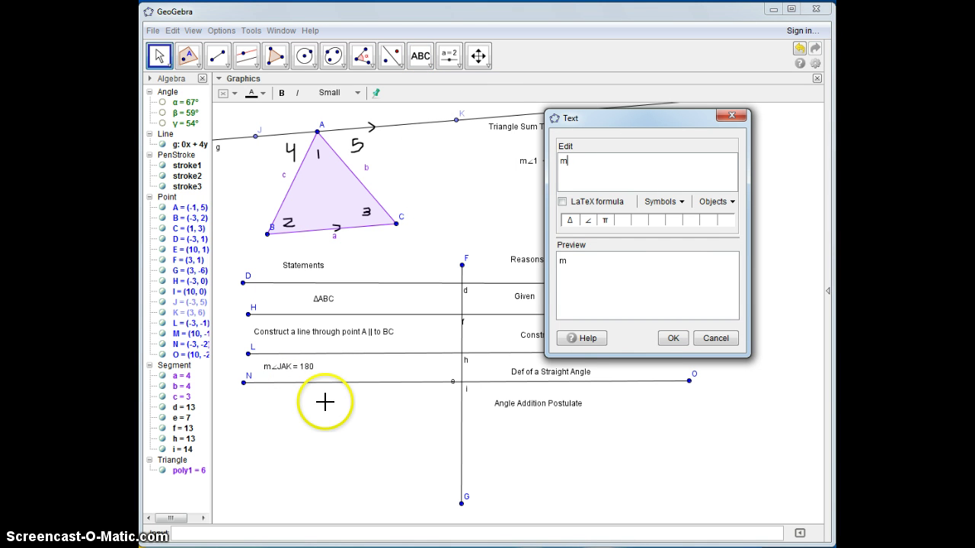
pyautogui.write('m')
pyautogui.click(587, 220)
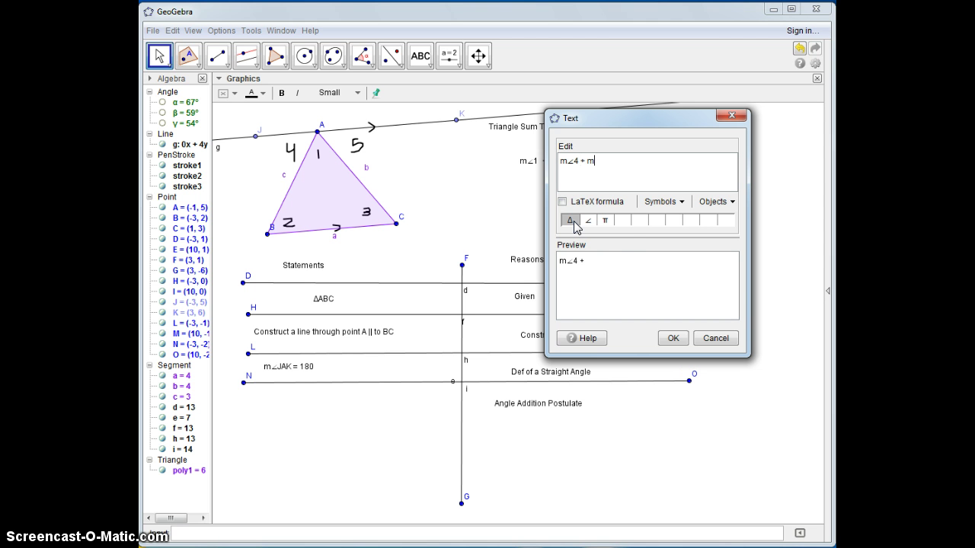
pyautogui.write('4 + m')
pyautogui.click(590, 222)
pyautogui.write('1 + m')
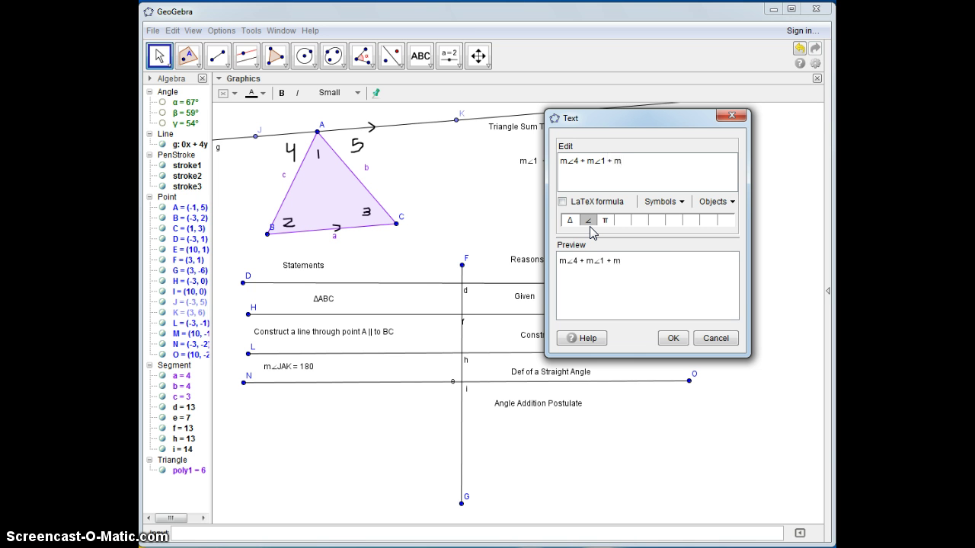
pyautogui.click(590, 227)
pyautogui.click(673, 338)
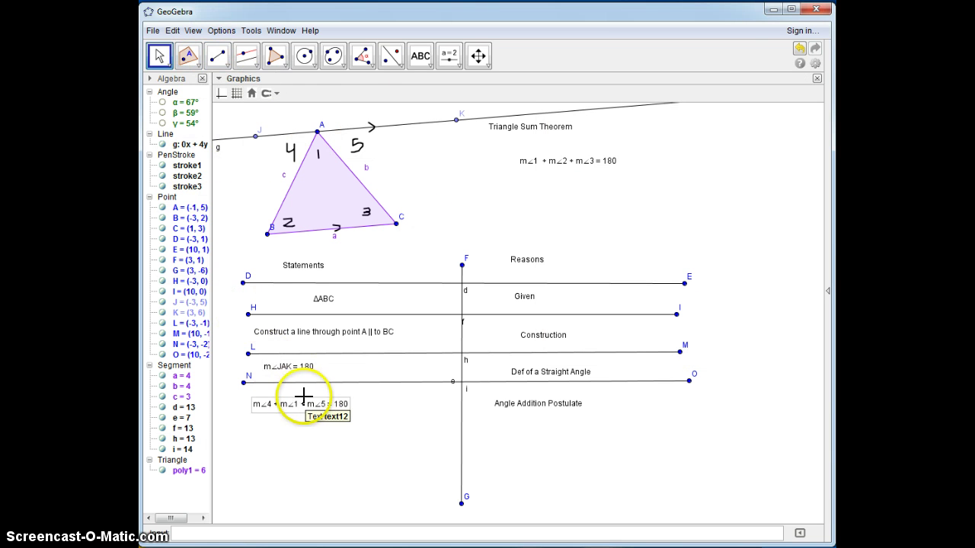
pyautogui.moveTo(303, 395); pyautogui.dragTo(317, 390)
pyautogui.moveTo(536, 409); pyautogui.dragTo(539, 404)
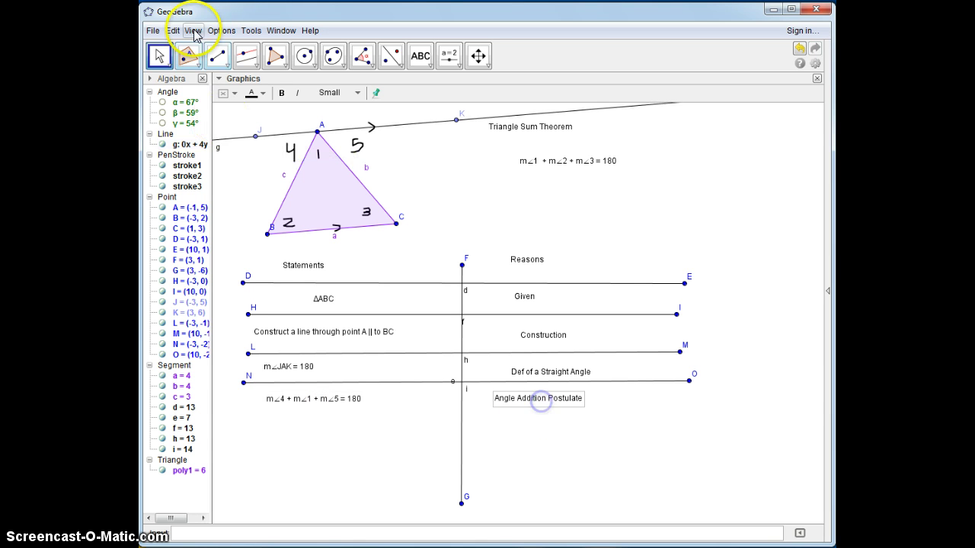
# Step: Draw a horizontal segment about 14 units long across both columns beneath the Angle Addition Postulate row
pyautogui.click(217, 56)
pyautogui.click(245, 415)
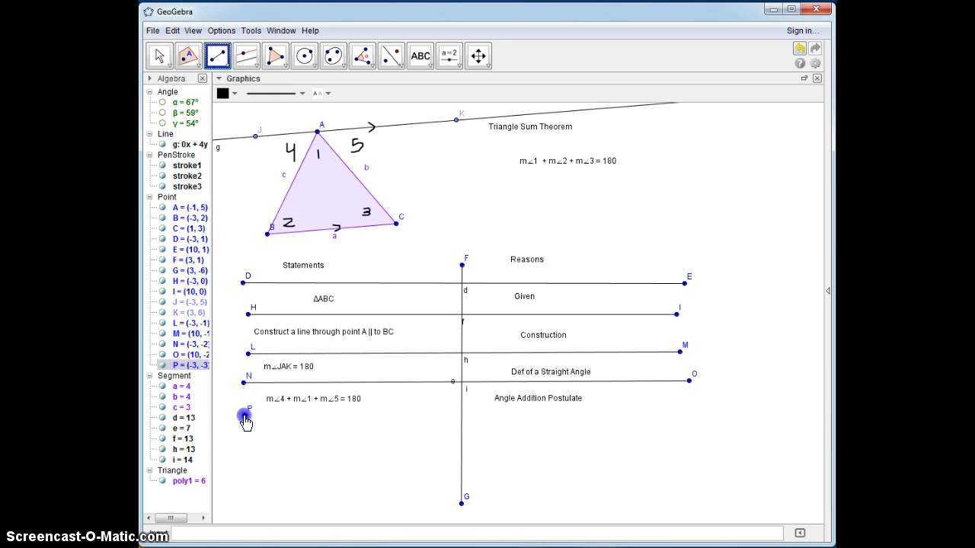
pyautogui.click(702, 415)
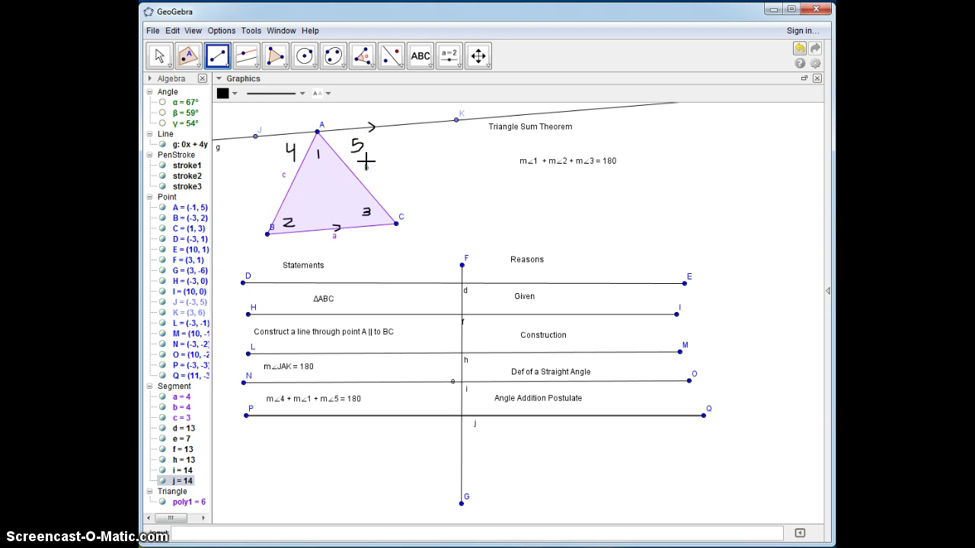
# Step: Add the text "Substitution" under Reasons, beneath segment PQ
pyautogui.click(423, 57)
pyautogui.click(488, 434)
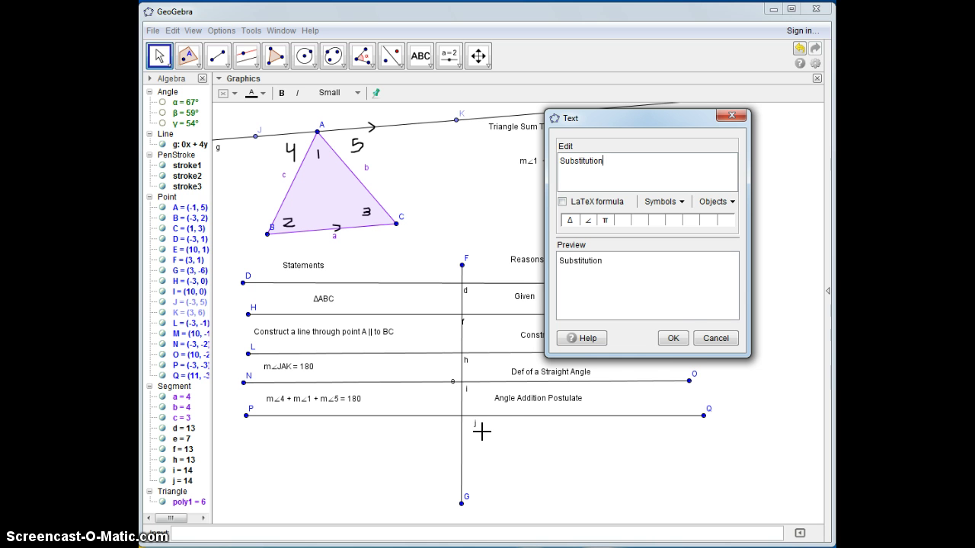
pyautogui.click(670, 339)
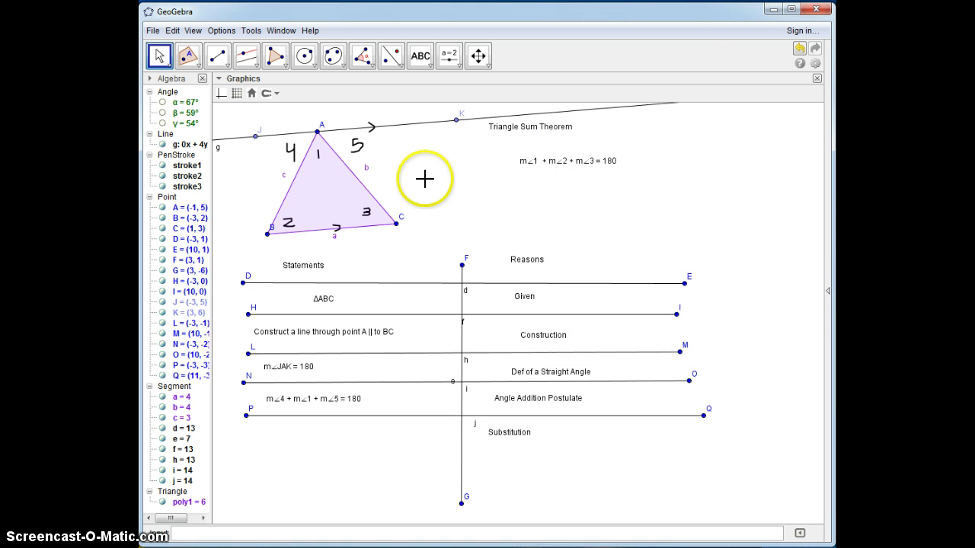
# Step: Add the text "m∠4 + m∠1 + m∠5 = 180" under Statements in the Substitution row
pyautogui.click(420, 58)
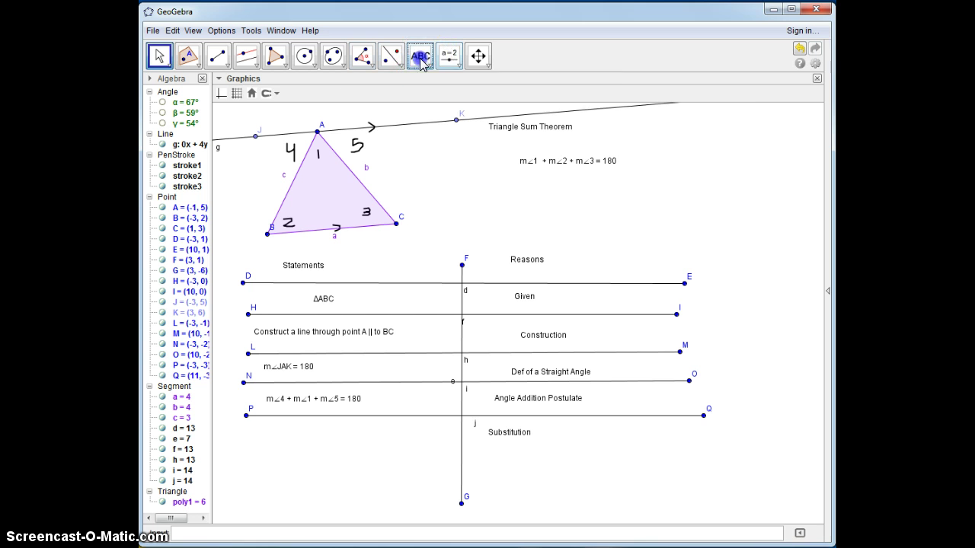
pyautogui.click(251, 434)
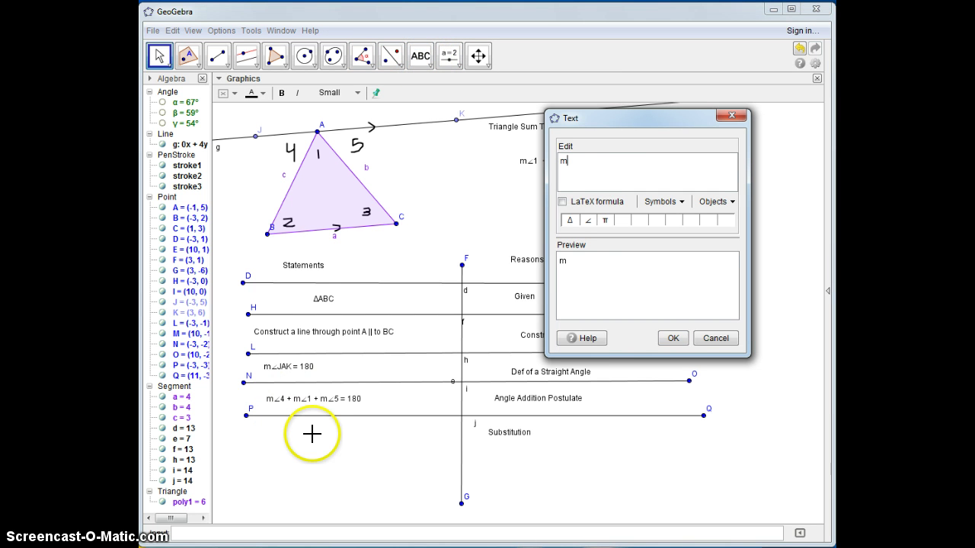
pyautogui.click(587, 220)
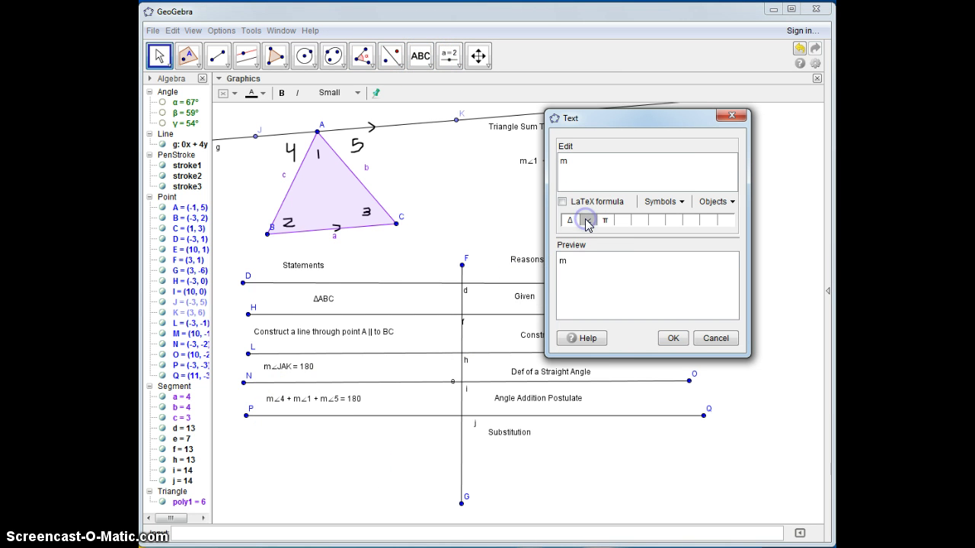
pyautogui.write('4')
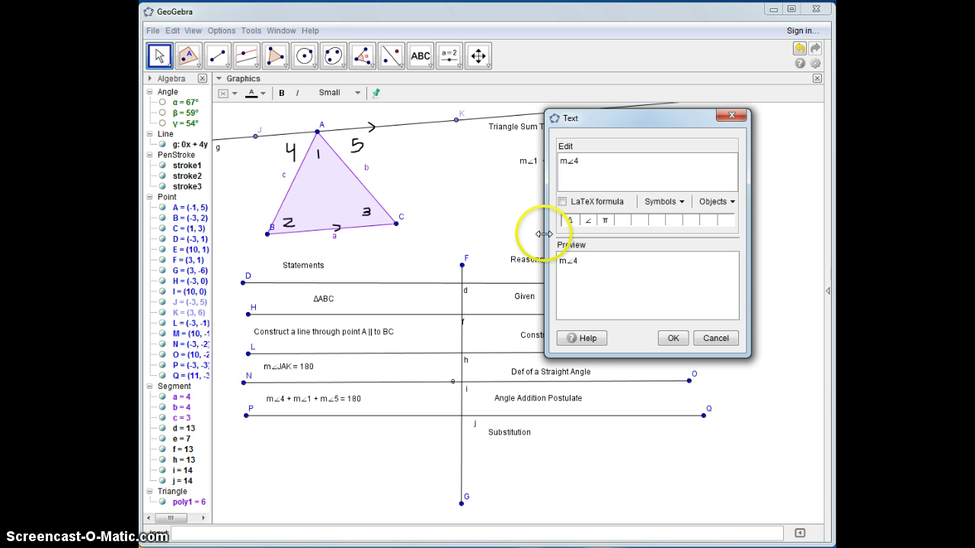
pyautogui.write(' + m')
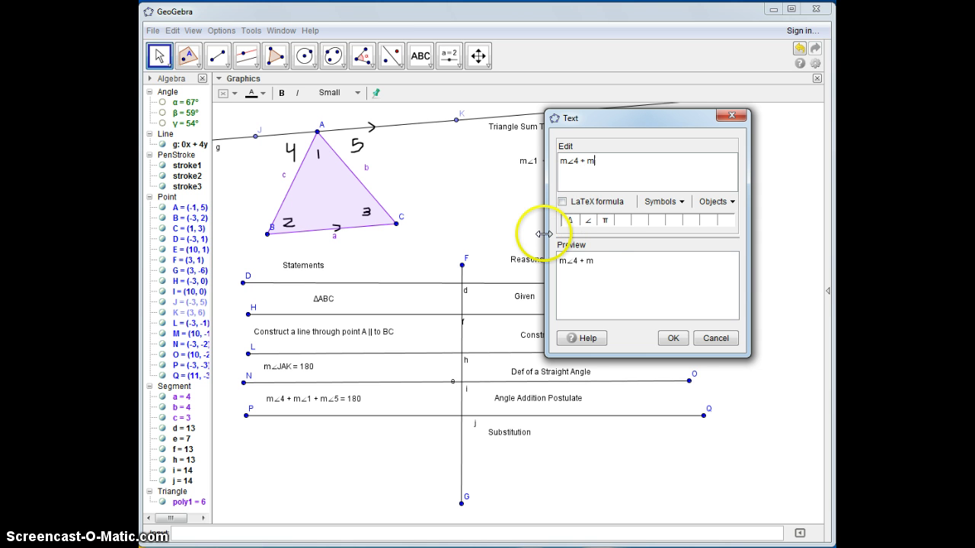
pyautogui.click(588, 220)
pyautogui.write('1 + m')
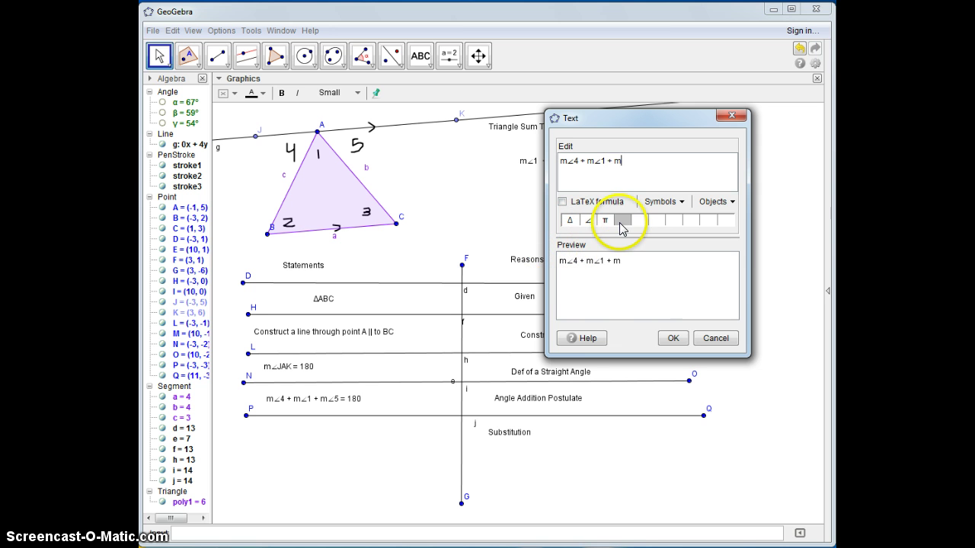
pyautogui.click(594, 221)
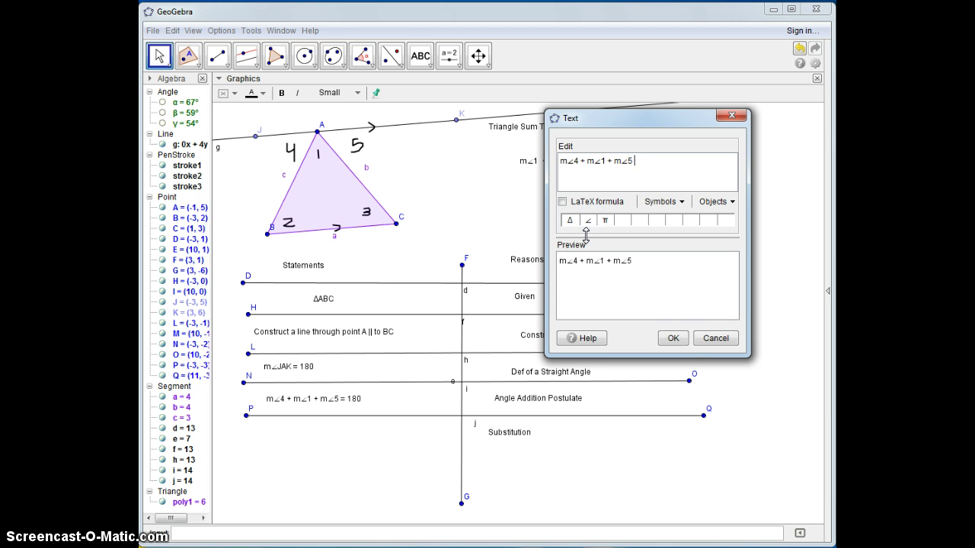
pyautogui.click(674, 339)
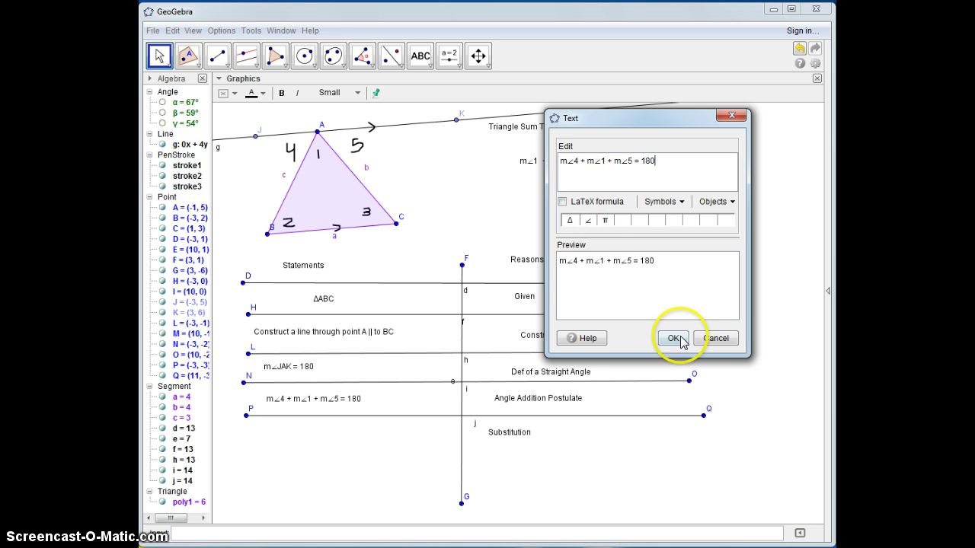
# Step: Draw a nearly horizontal segment about 15 units long across both columns beneath the Substitution row
pyautogui.click(217, 55)
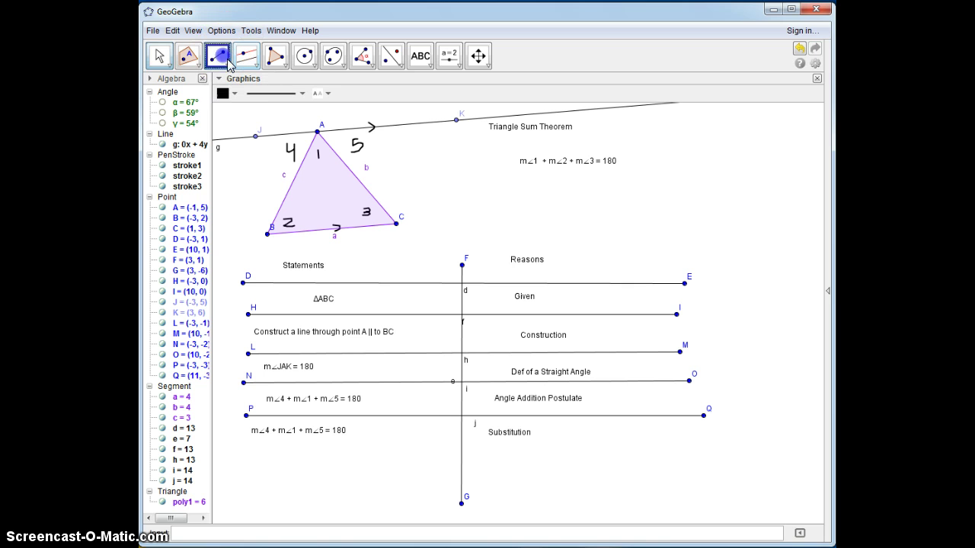
pyautogui.click(241, 453)
pyautogui.click(746, 450)
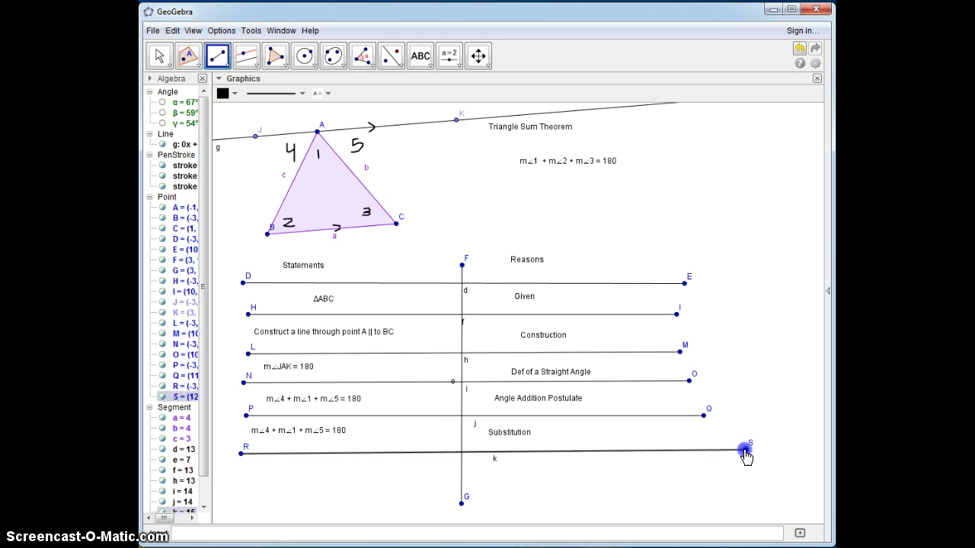
# Step: Add the text "Alternate Interior angles" under Reasons, beneath segment RS
pyautogui.click(419, 58)
pyautogui.click(500, 465)
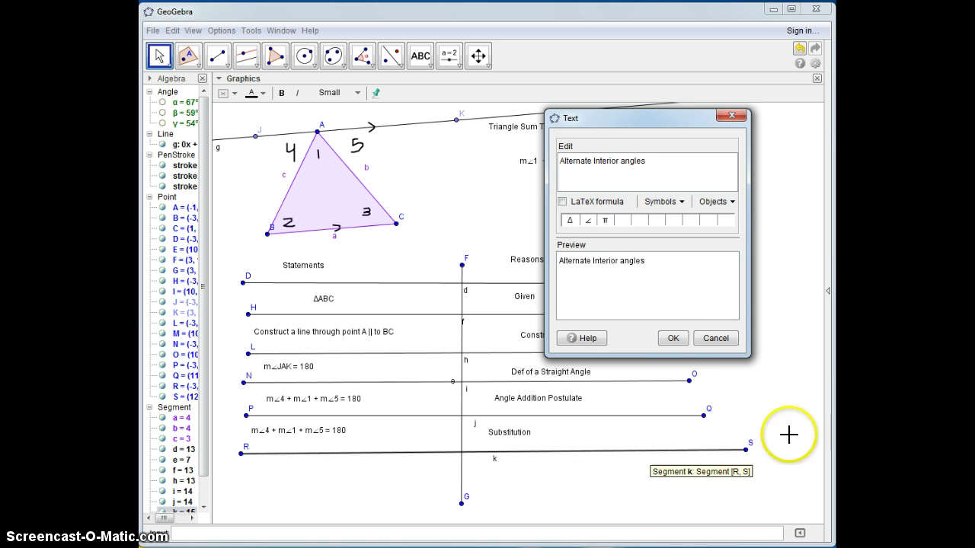
pyautogui.click(673, 338)
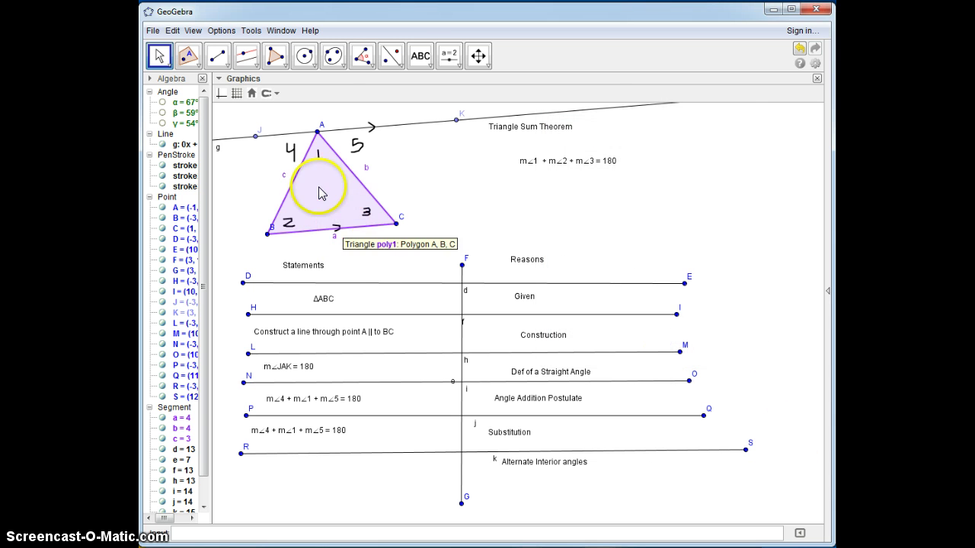
# Step: Mark angles 4 and 2 with single arcs and angles 5 and 3 with double arcs using the Pen tool
pyautogui.click(420, 56)
pyautogui.click(424, 92)
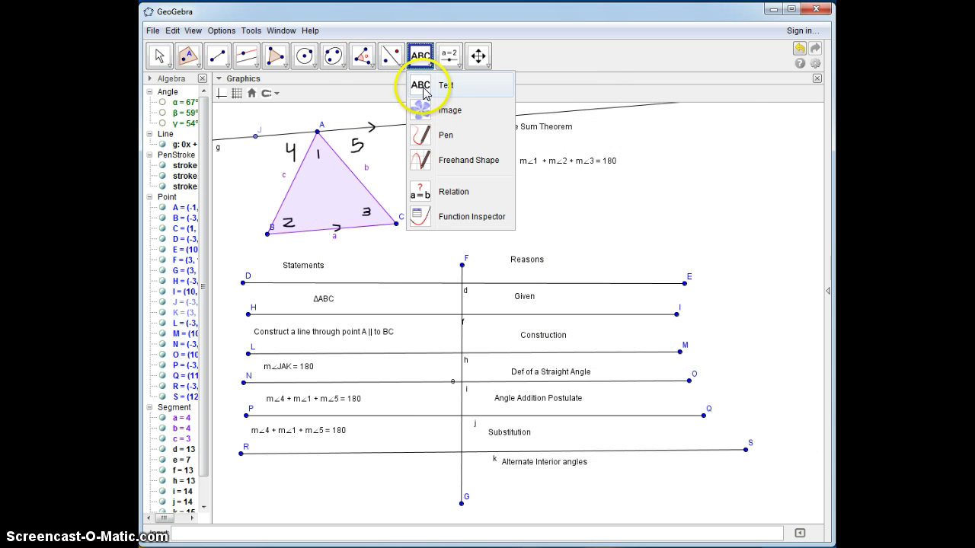
pyautogui.click(427, 135)
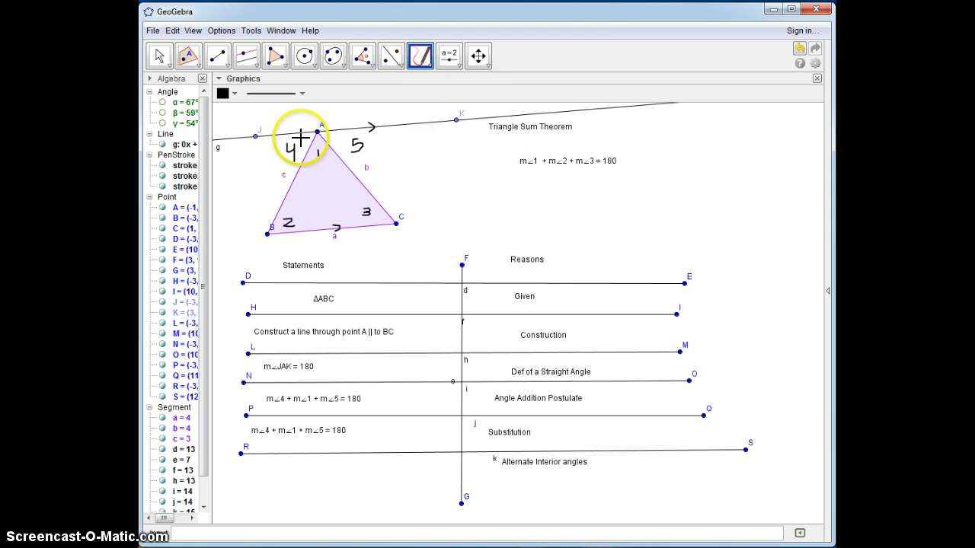
pyautogui.moveTo(312, 129)
pyautogui.mouseDown()
pyautogui.moveTo(307, 140)
pyautogui.moveTo(319, 158)
pyautogui.mouseUp()
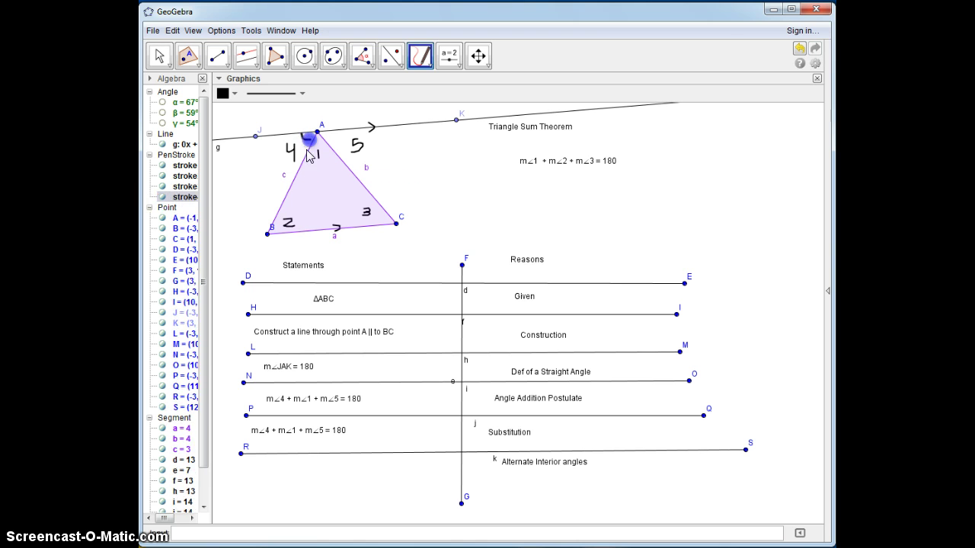
pyautogui.moveTo(281, 233)
pyautogui.mouseDown()
pyautogui.moveTo(272, 220)
pyautogui.moveTo(276, 232)
pyautogui.mouseUp()
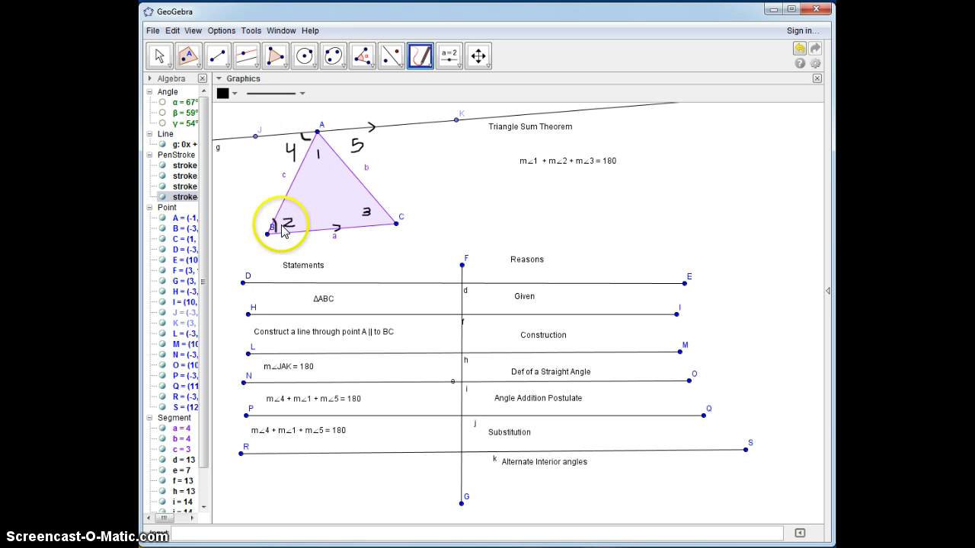
pyautogui.moveTo(337, 135); pyautogui.dragTo(339, 150)
pyautogui.moveTo(379, 204); pyautogui.dragTo(380, 222)
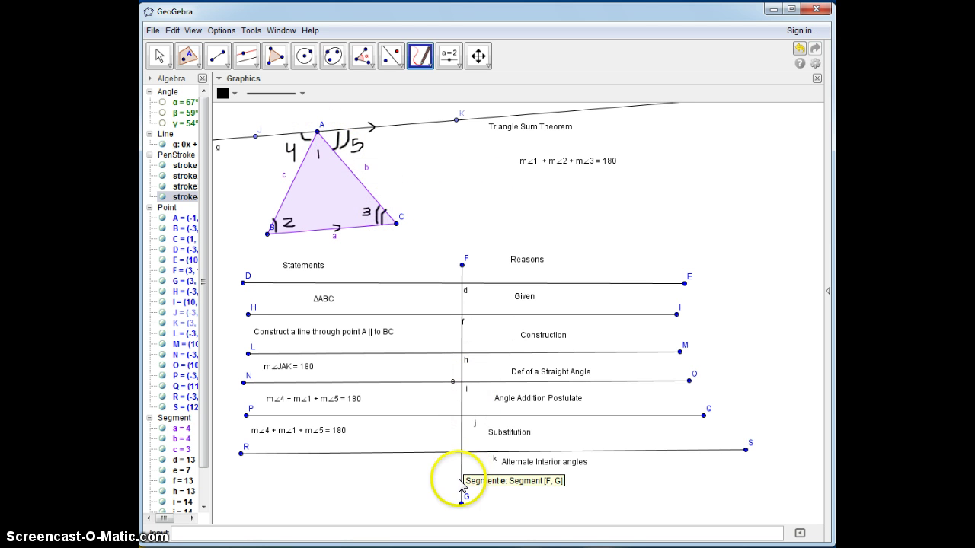
# Step: Add the text "m∠4 = m∠2 and m∠5 = m ∠3" under Statements in the Alternate Interior angles row
pyautogui.click(429, 64)
pyautogui.click(446, 85)
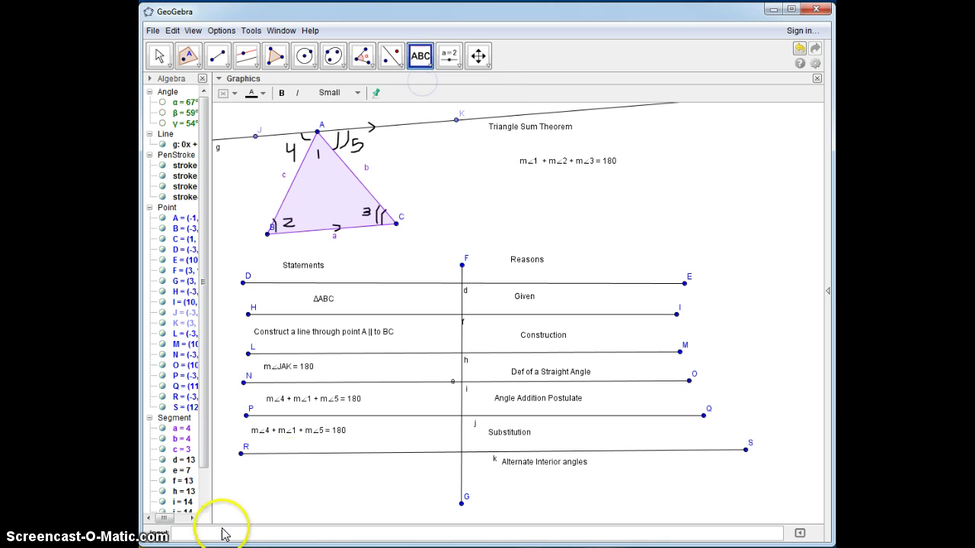
pyautogui.click(251, 475)
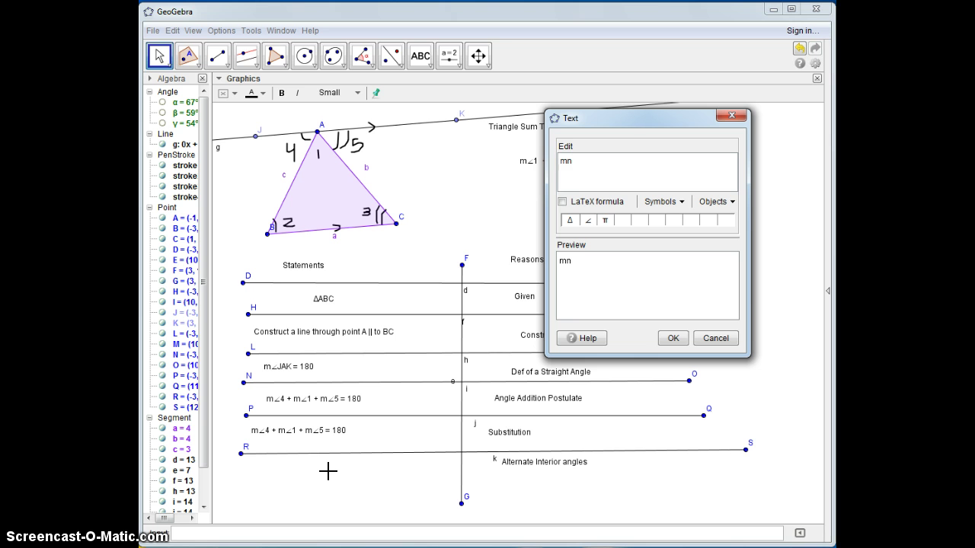
pyautogui.press('BackSpace')
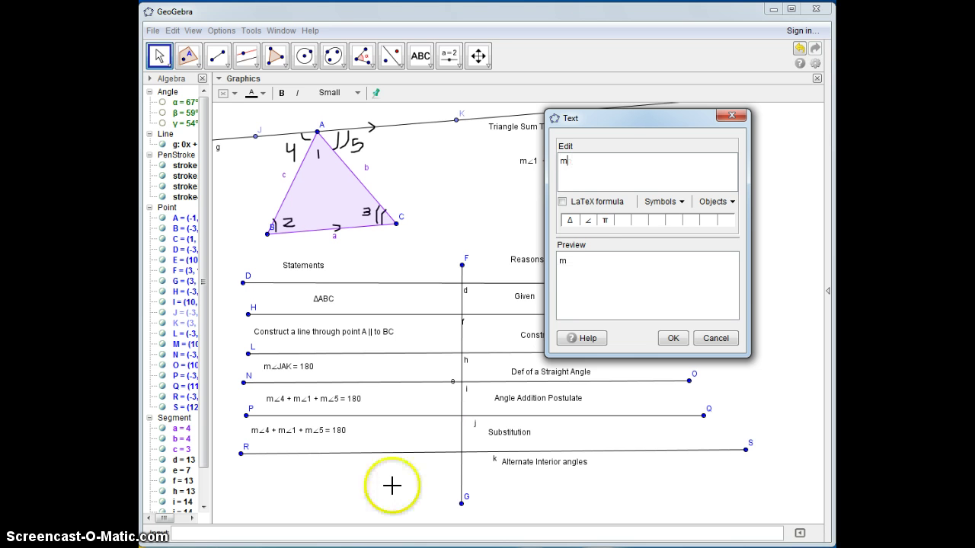
pyautogui.click(589, 220)
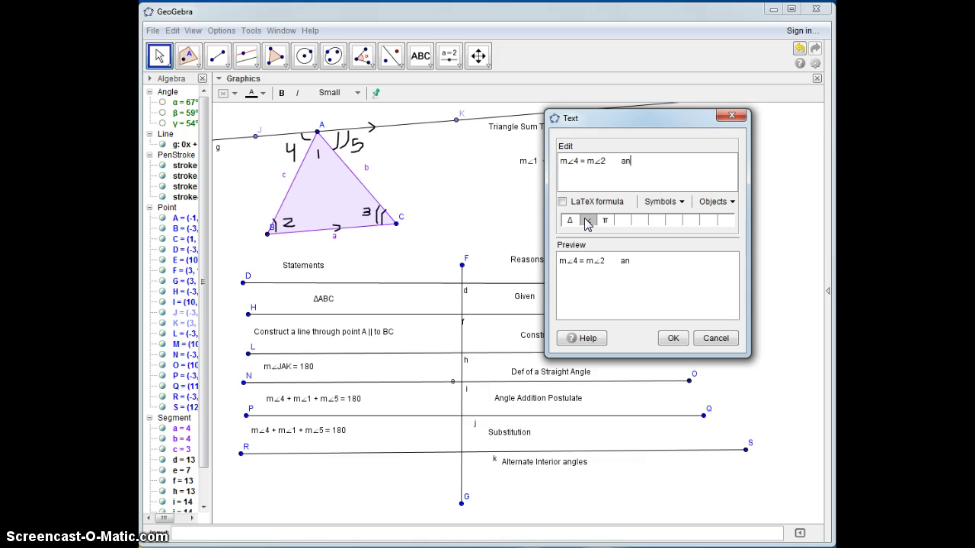
pyautogui.click(587, 220)
pyautogui.click(589, 221)
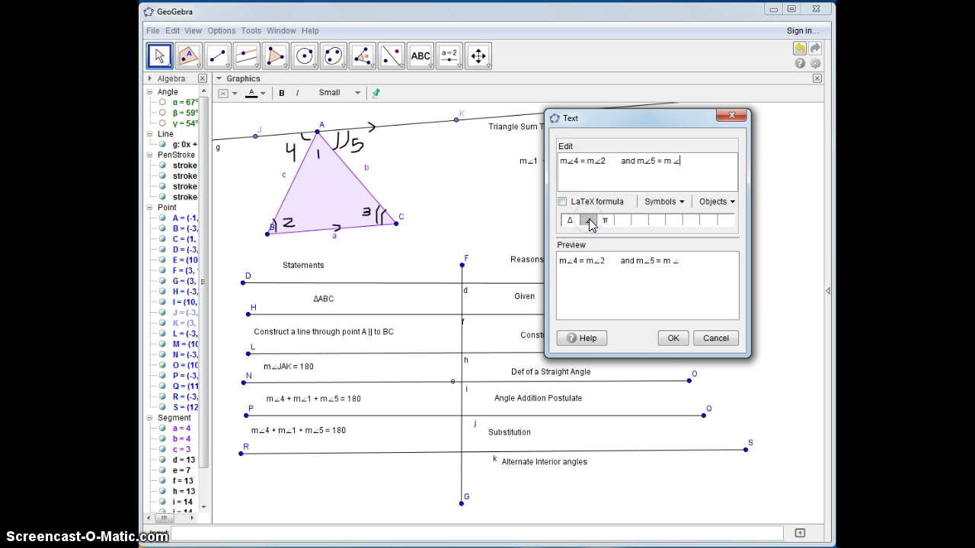
pyautogui.write('3')
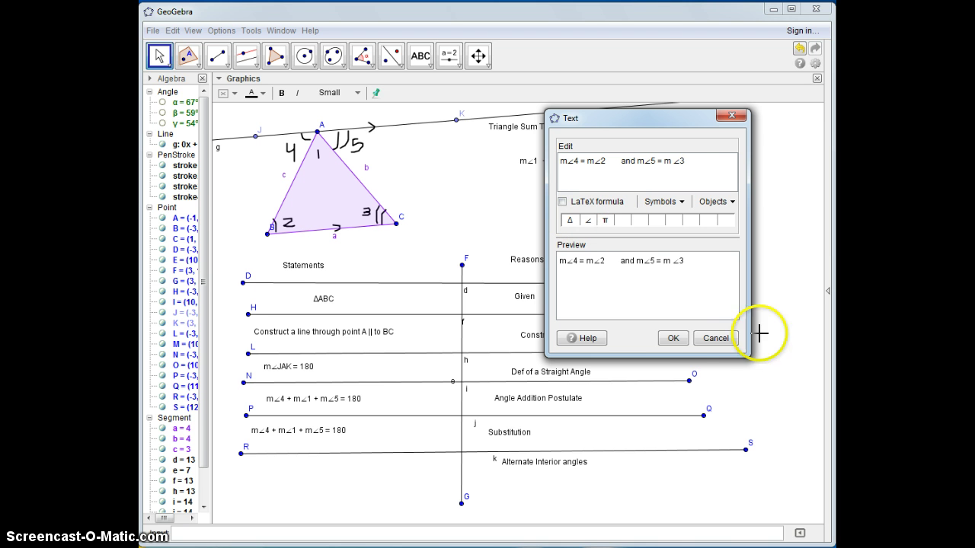
pyautogui.click(673, 339)
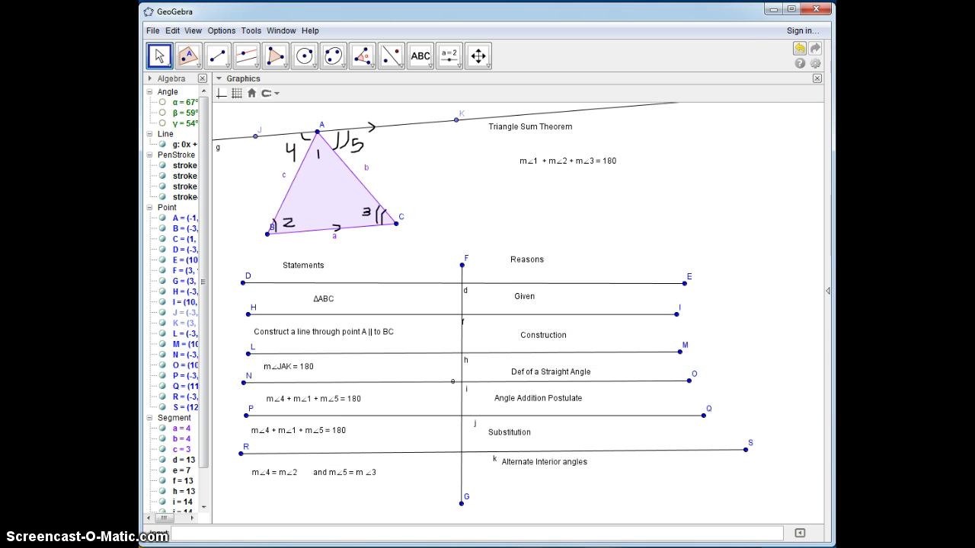
# Step: Move the "m∠4 = m∠2 and m∠5 = m ∠3" text slightly up and left, closer beneath segment RS
pyautogui.click(342, 466)
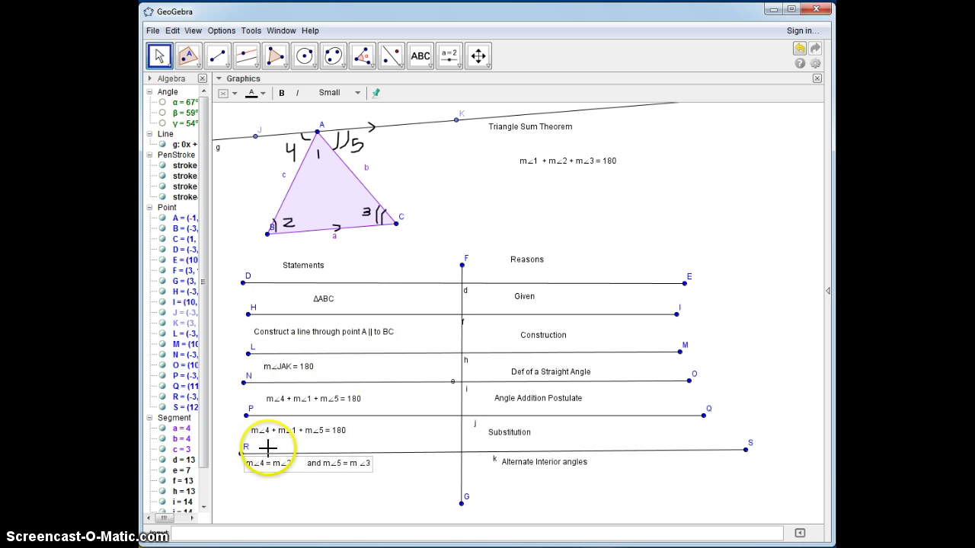
pyautogui.click(313, 432)
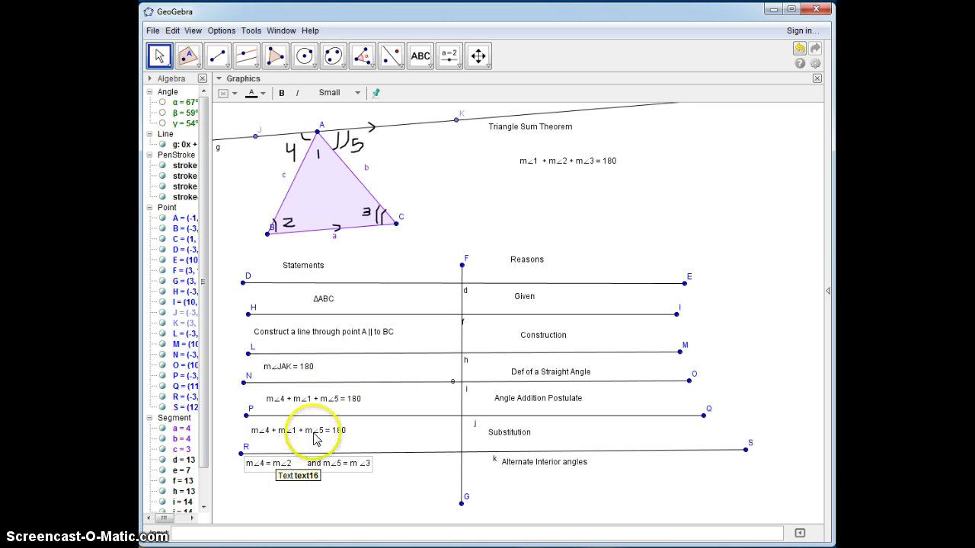
pyautogui.click(357, 467)
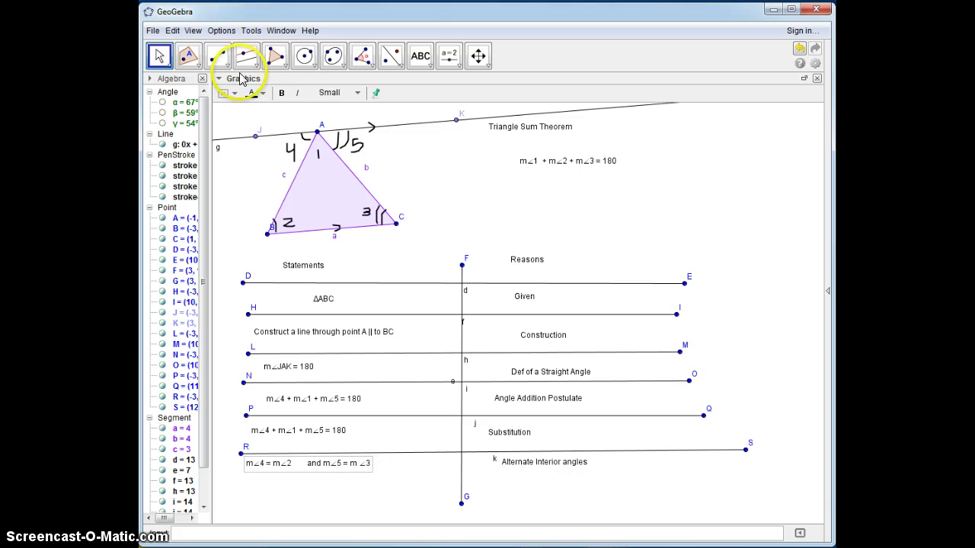
# Step: Draw a nearly horizontal segment across both columns beneath the Alternate Interior angles row
pyautogui.click(217, 55)
pyautogui.click(240, 478)
pyautogui.click(758, 479)
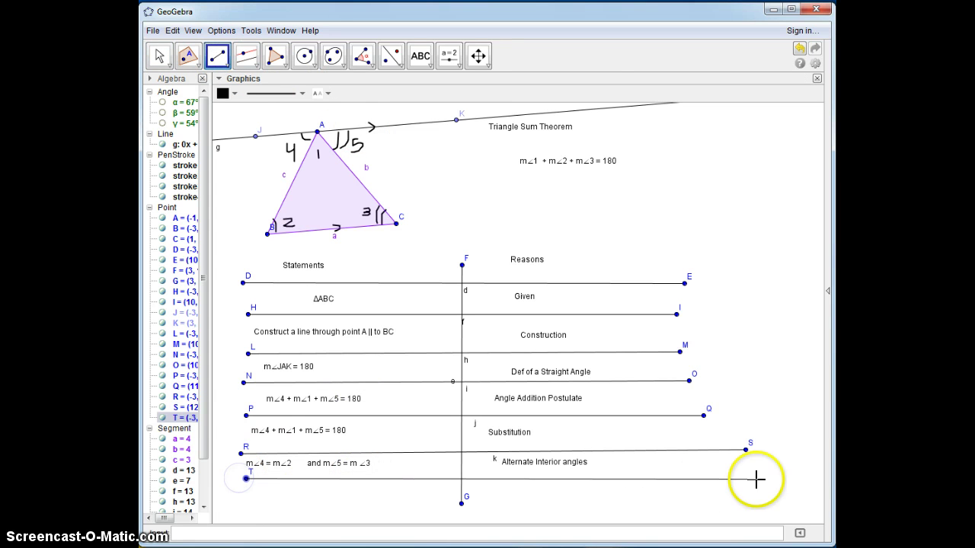
# Step: Add the text "Substitution" under Reasons, beneath segment TU
pyautogui.click(420, 56)
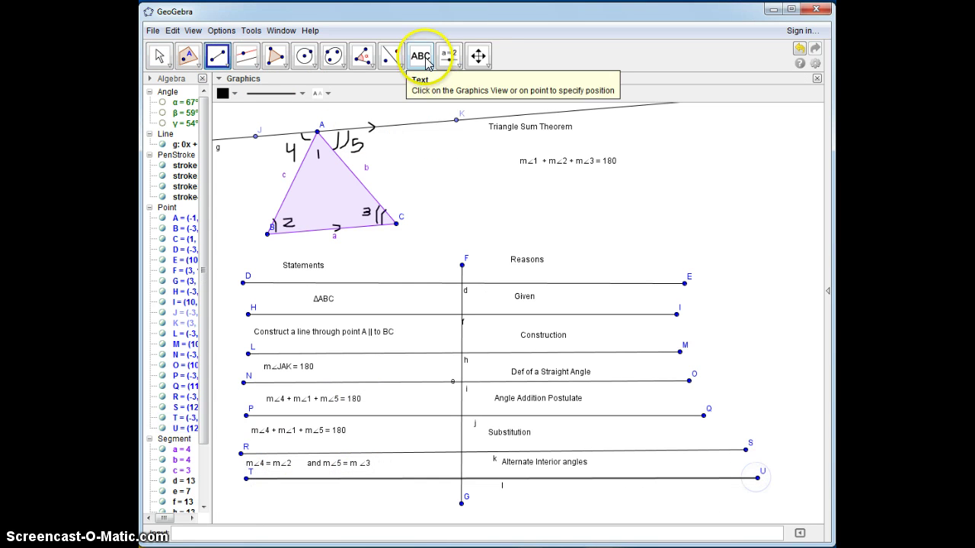
pyautogui.click(505, 495)
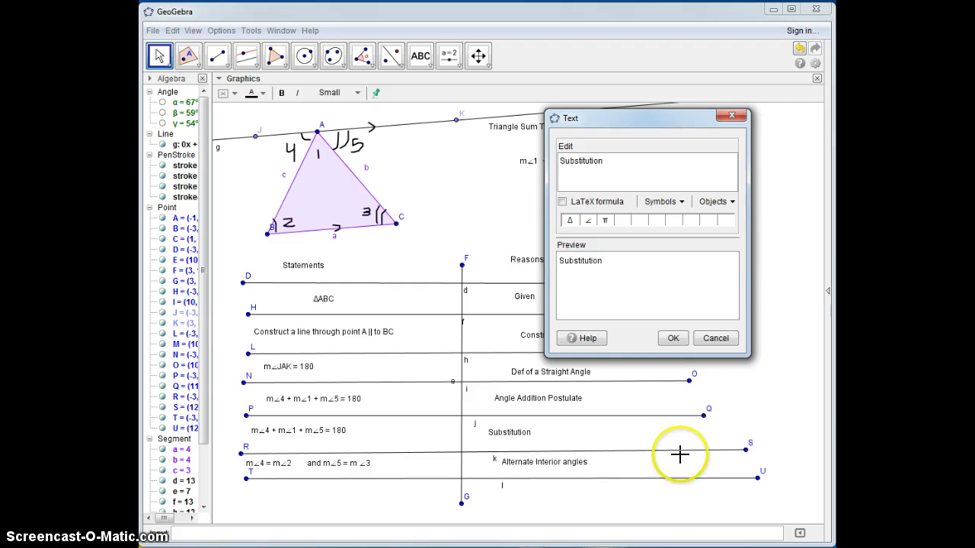
pyautogui.click(673, 338)
# Step: Underline m∠4 and m∠5 in the sum above segment RS, and m∠2 and ∠3 in the equalities below it, using the Pen tool
pyautogui.click(419, 61)
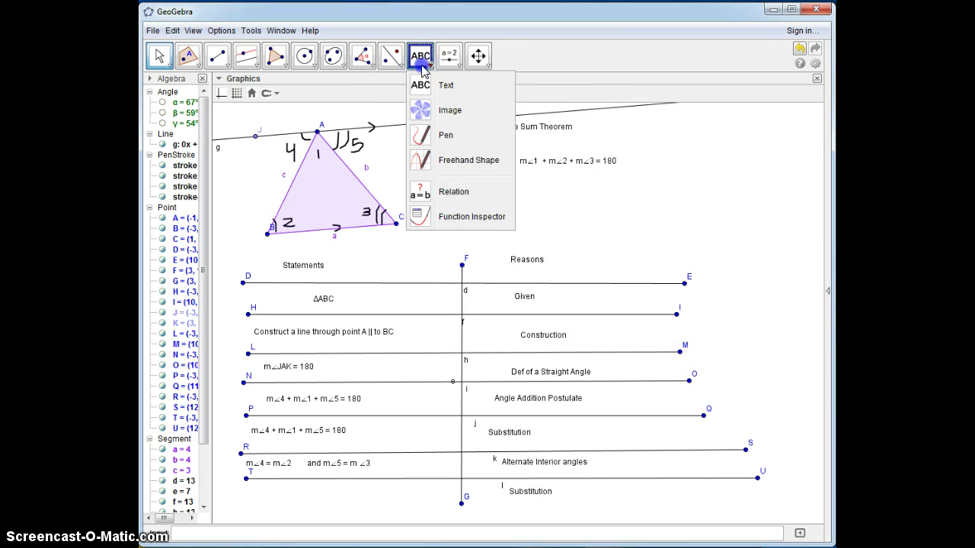
pyautogui.click(427, 133)
pyautogui.moveTo(249, 445)
pyautogui.mouseDown()
pyautogui.moveTo(276, 440)
pyautogui.moveTo(290, 471)
pyautogui.mouseUp()
pyautogui.moveTo(316, 437); pyautogui.dragTo(322, 437)
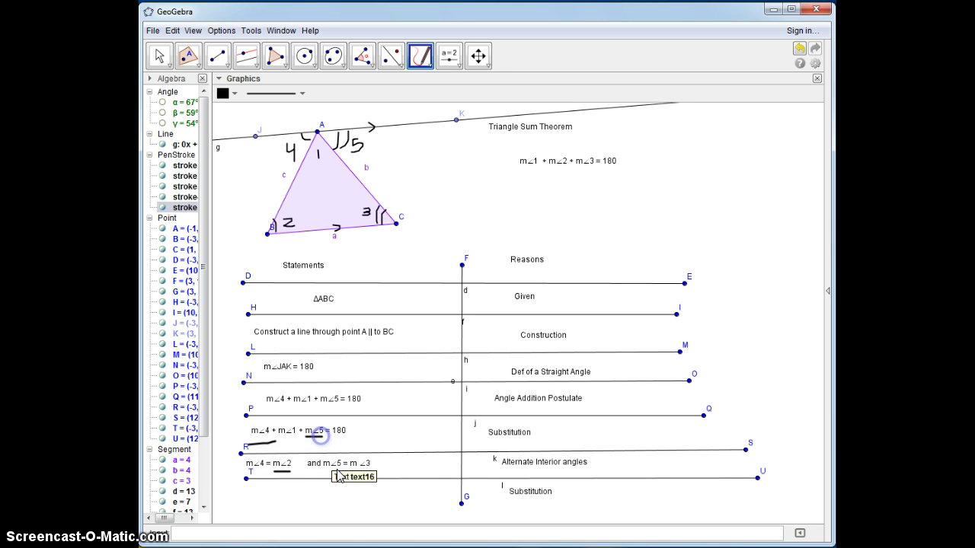
pyautogui.moveTo(355, 474); pyautogui.dragTo(371, 473)
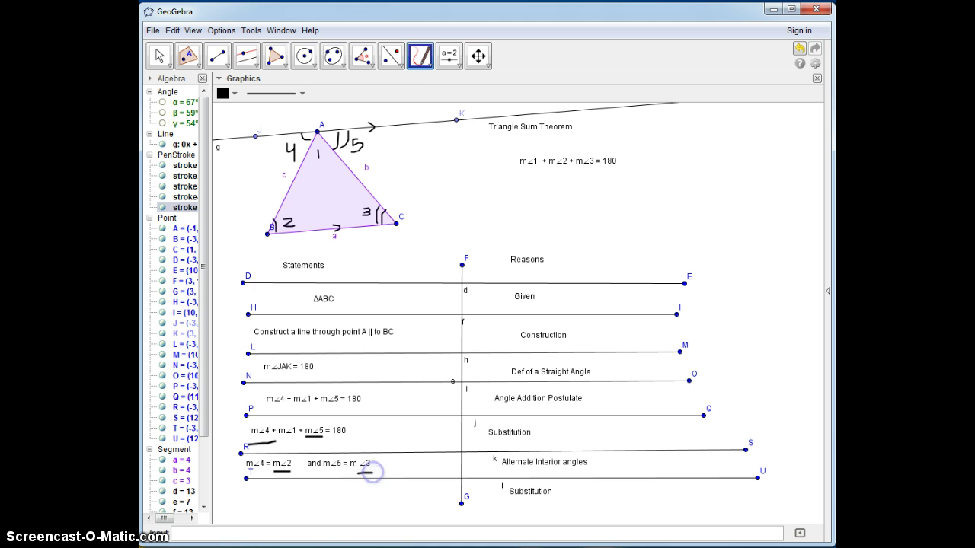
# Step: Add the text "m∠2 + m∠1 + m∠3 = 180" under Statements in the final Substitution row beneath segment TU
pyautogui.moveTo(420, 56)
pyautogui.mouseDown()
pyautogui.moveTo(425, 105)
pyautogui.moveTo(421, 84)
pyautogui.mouseUp()
pyautogui.click(252, 500)
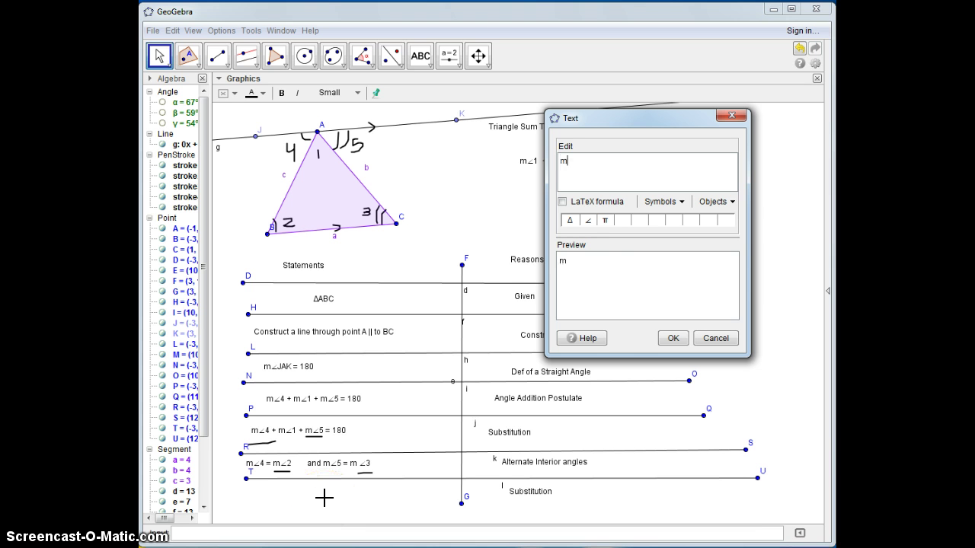
pyautogui.click(587, 220)
pyautogui.write('2')
pyautogui.click(591, 260)
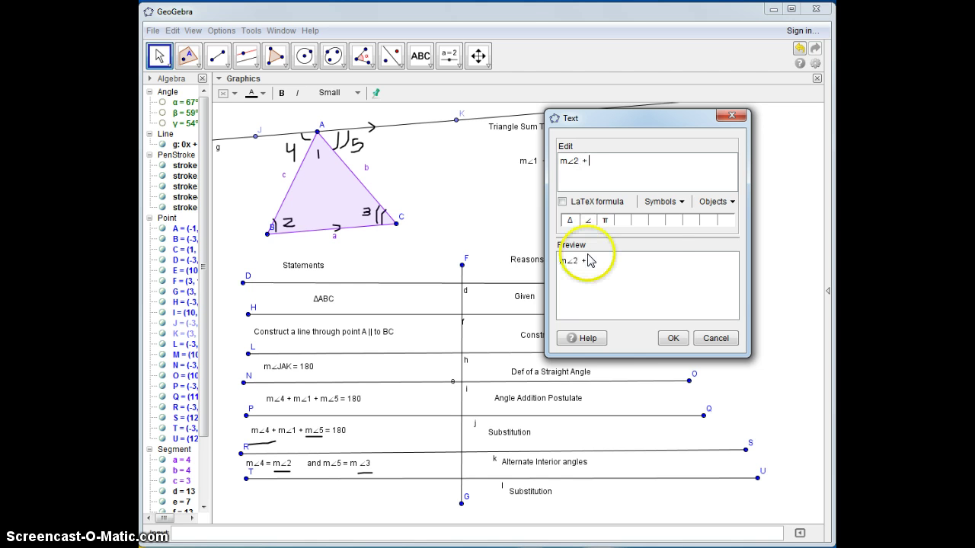
pyautogui.write('+ m')
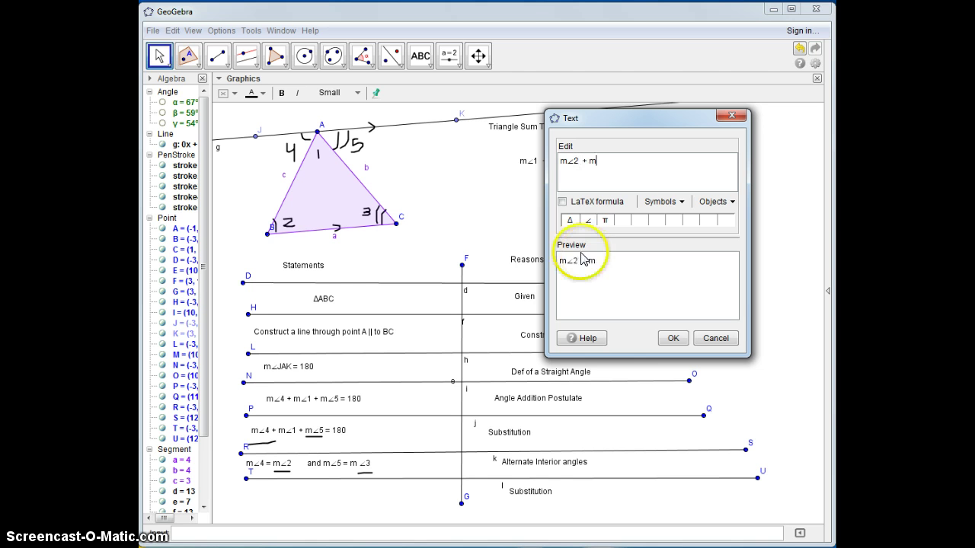
pyautogui.click(592, 220)
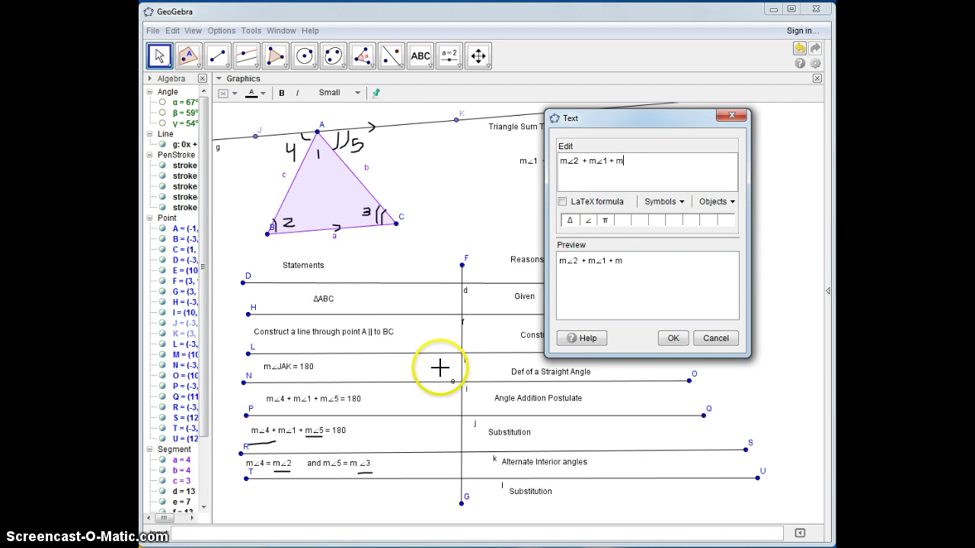
pyautogui.click(588, 220)
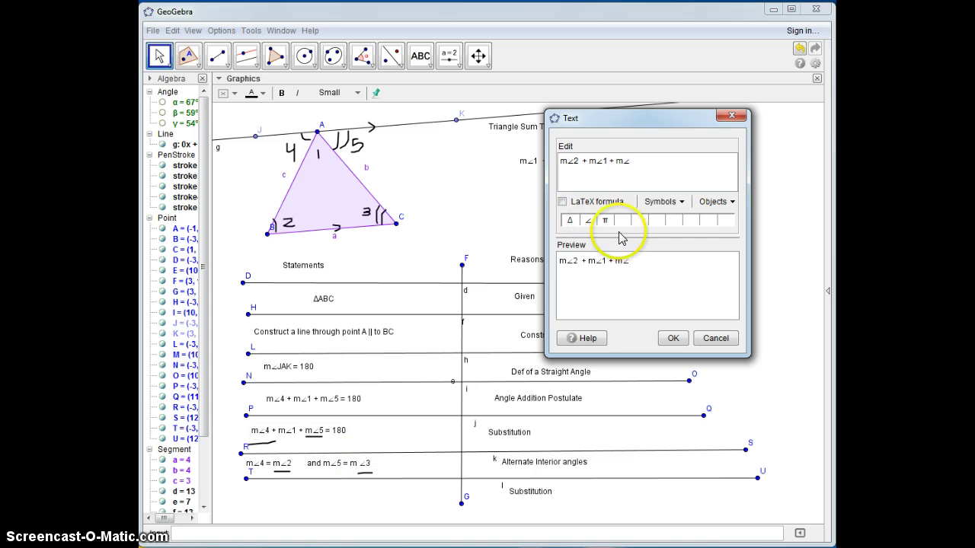
pyautogui.write('3 = 180')
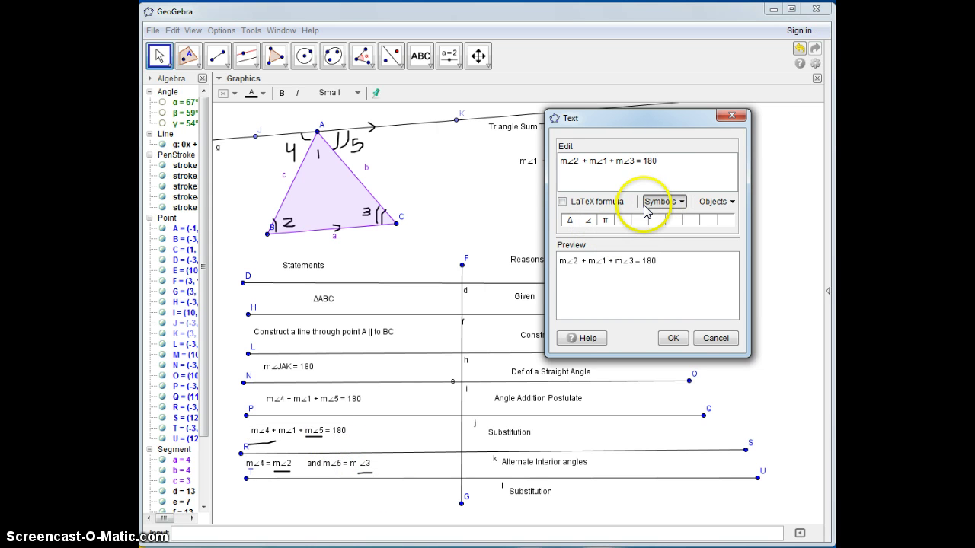
pyautogui.click(673, 338)
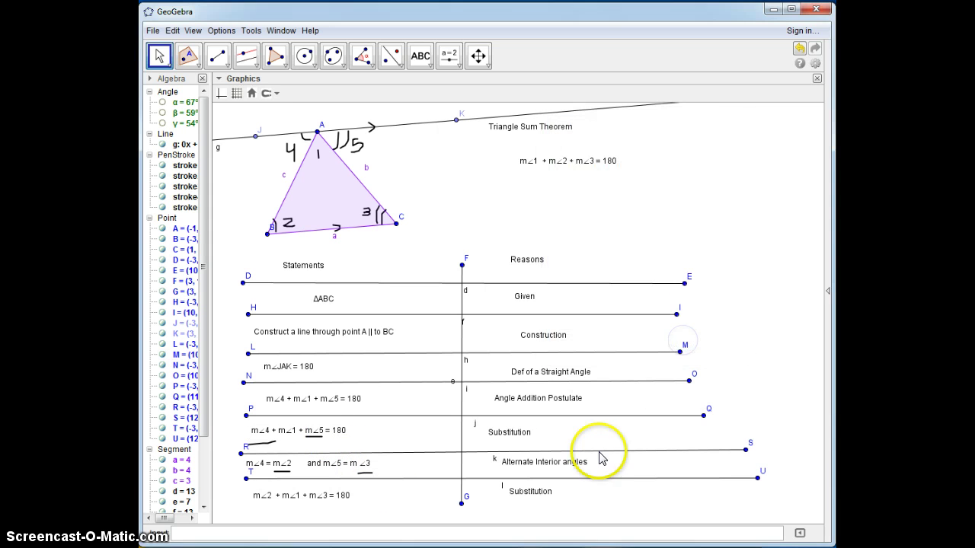
# Step: Add the text "#" at the far end of the final Substitution row to close the proof
pyautogui.click(420, 56)
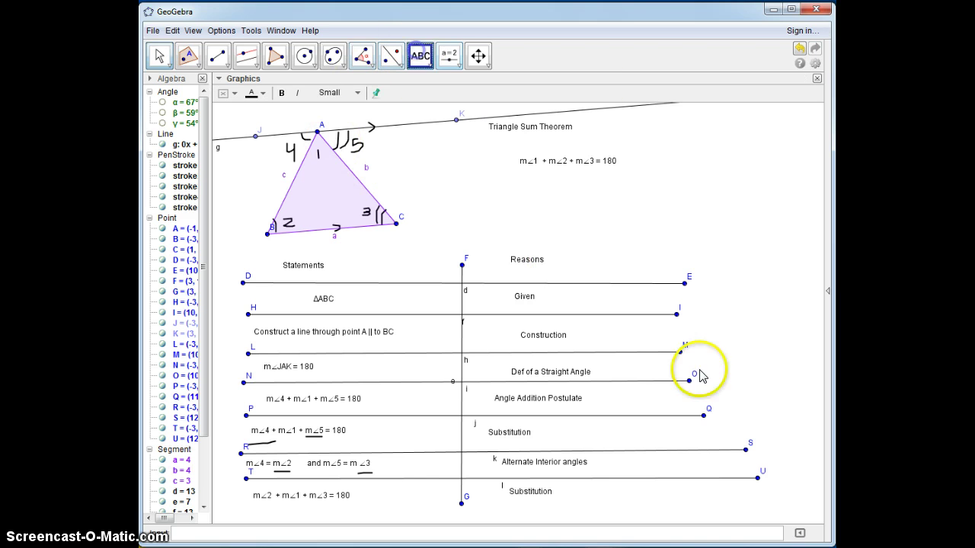
pyautogui.click(702, 494)
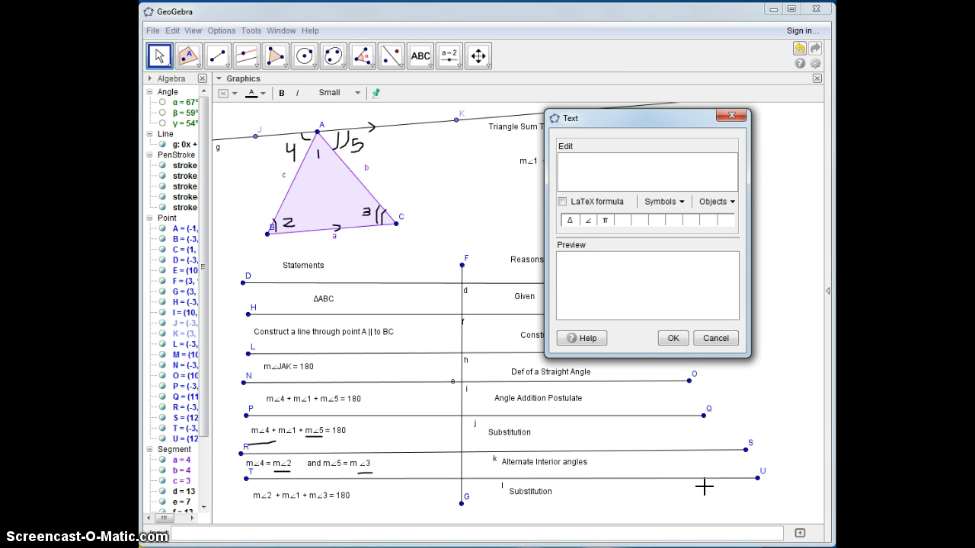
pyautogui.click(671, 362)
pyautogui.click(671, 340)
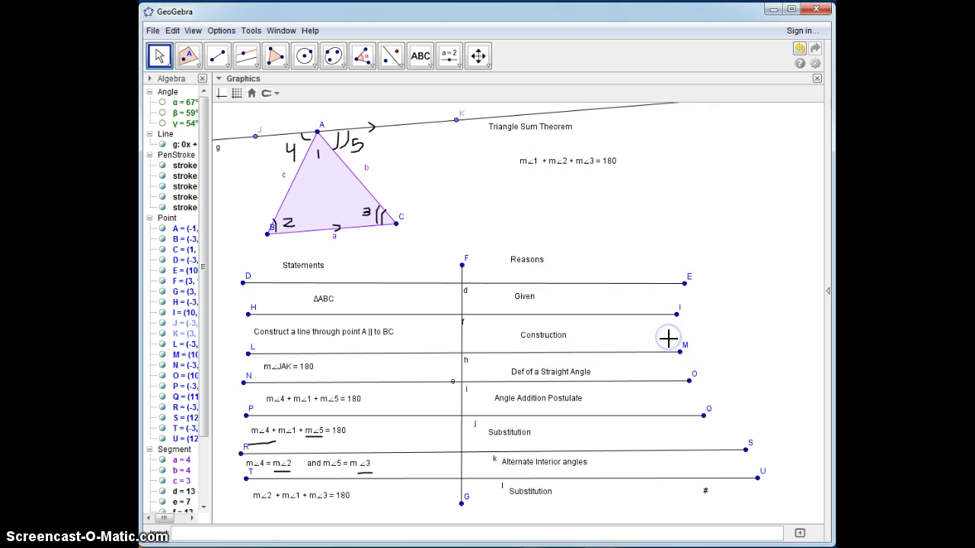